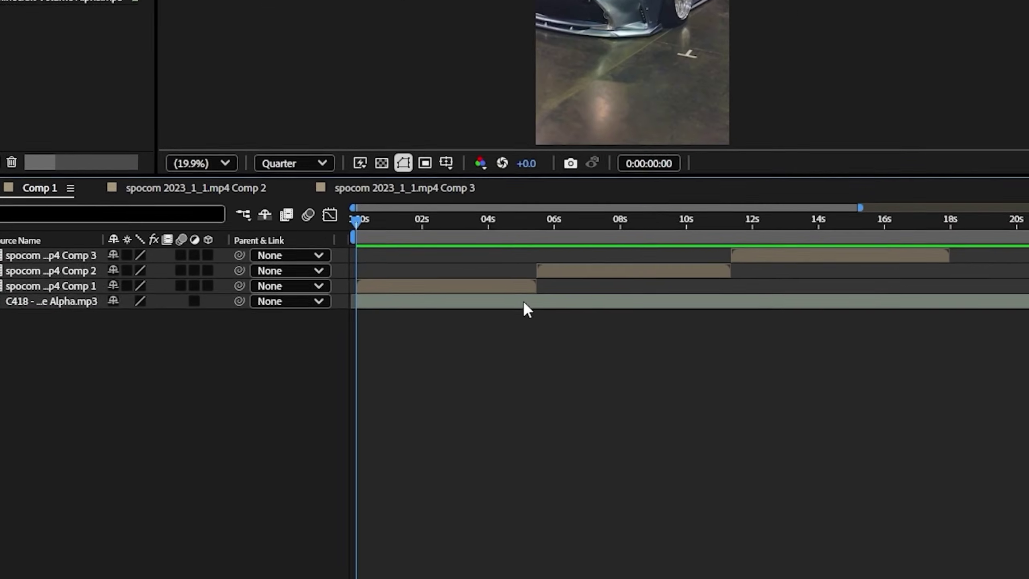
# Display the audio waveform of the C418 mp3 layer in the Comp 1 timeline.
pyautogui.click(523, 301)
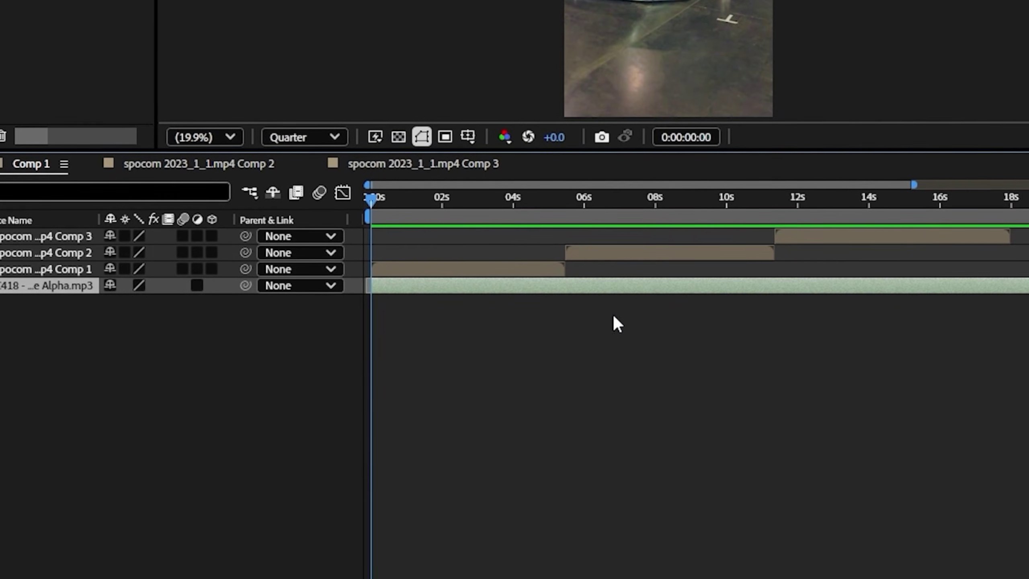
pyautogui.press('l')
pyautogui.press('l')
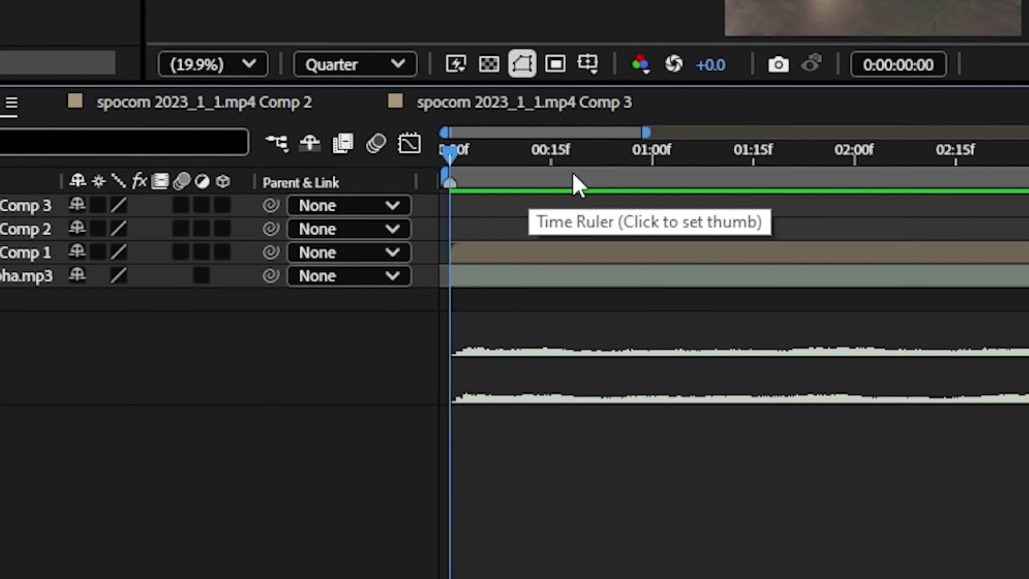
# Play the music and add composition markers on the beats at 0:00:00:25, 0:00:01:20 and 0:00:02:14.
pyautogui.press('space')
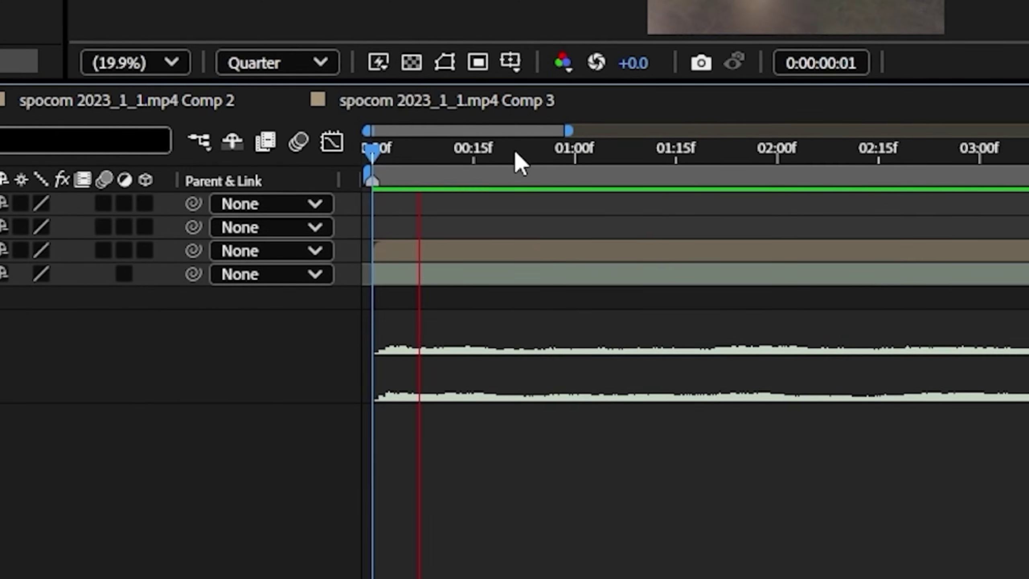
pyautogui.click(626, 154)
pyautogui.press('KP_Multiply')
pyautogui.press('space')
pyautogui.click(787, 156)
pyautogui.press('KP_Multiply')
pyautogui.moveTo(787, 156); pyautogui.dragTo(922, 161)
pyautogui.moveTo(612, 162); pyautogui.dragTo(640, 164)
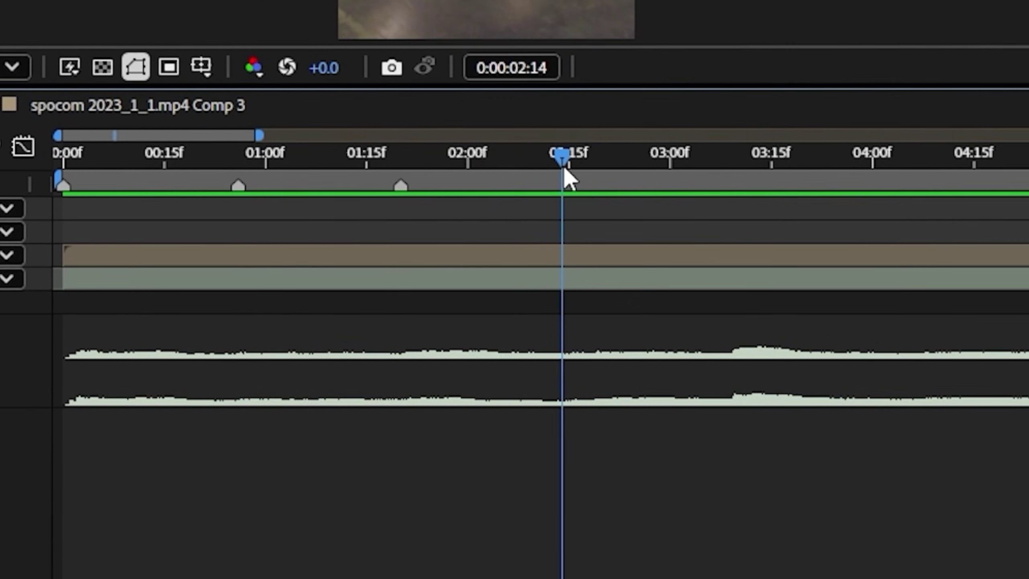
pyautogui.press('KP_Multiply')
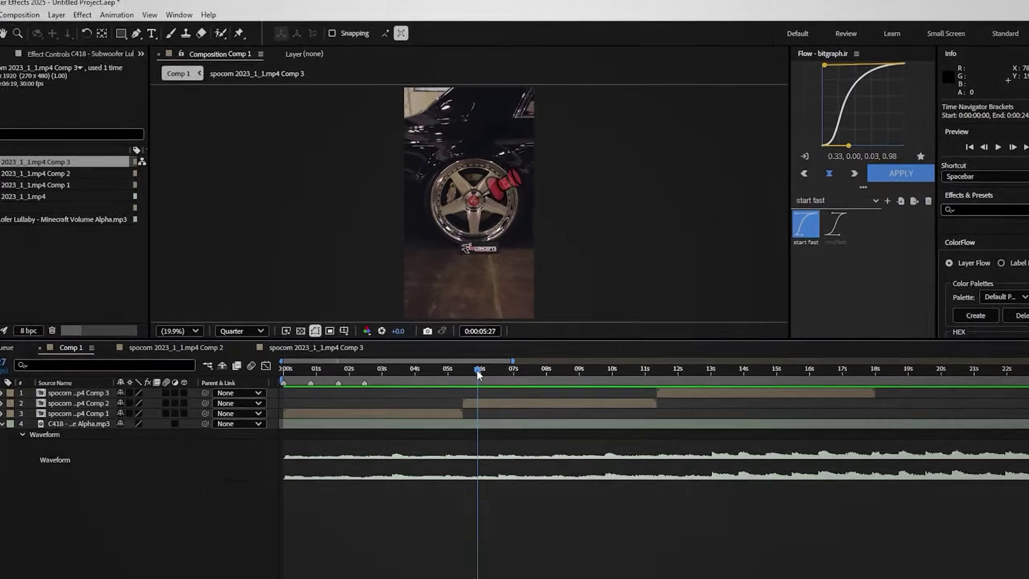
# Go to the start of the spocom 2023_1_1.mp4 Comp 2 layer and start Stabilize Motion on it.
pyautogui.moveTo(479, 371); pyautogui.dragTo(487, 371)
pyautogui.moveTo(539, 536); pyautogui.dragTo(567, 538)
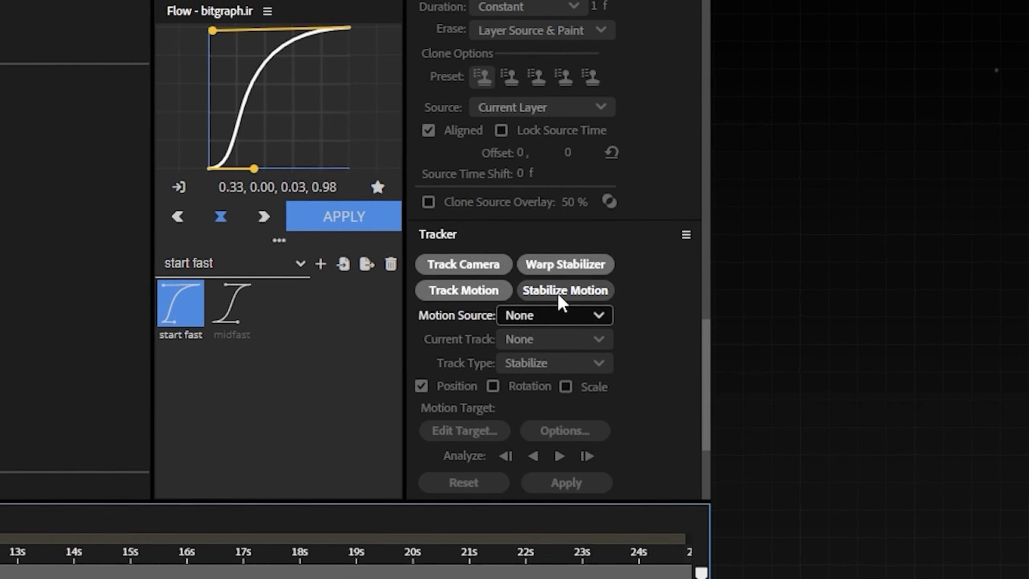
pyautogui.click(556, 290)
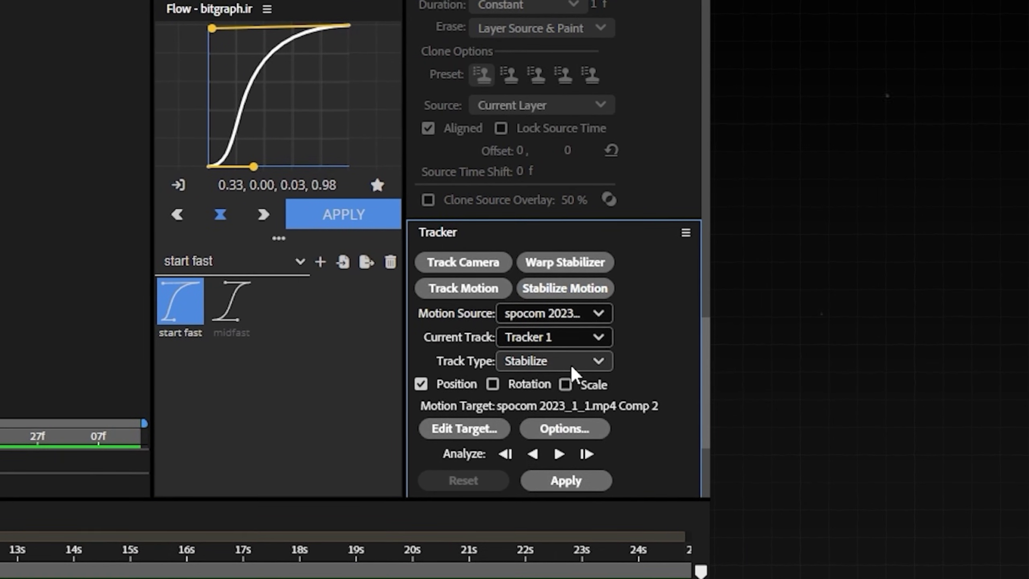
# Configure the tracker with Subpixel Positioning off, Adapt Feature On Every Frame on, and Continue Tracking if confidence is below 95%.
pyautogui.click(564, 428)
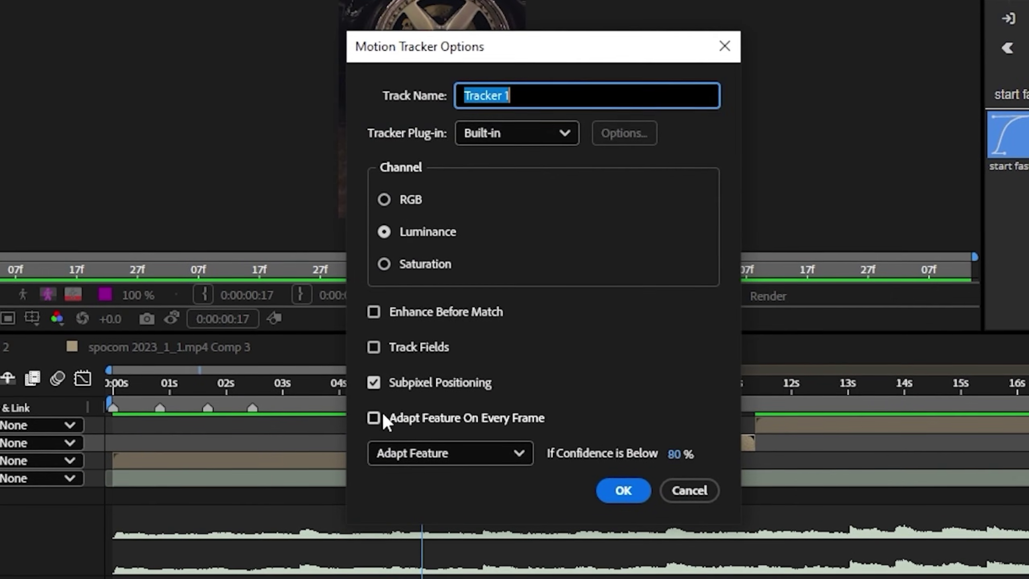
pyautogui.click(382, 381)
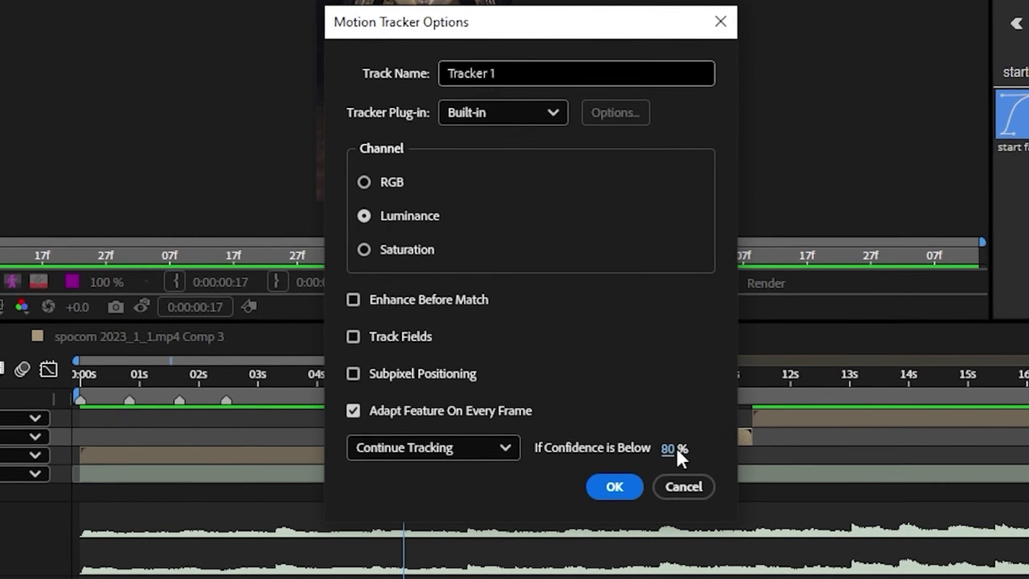
pyautogui.click(675, 453)
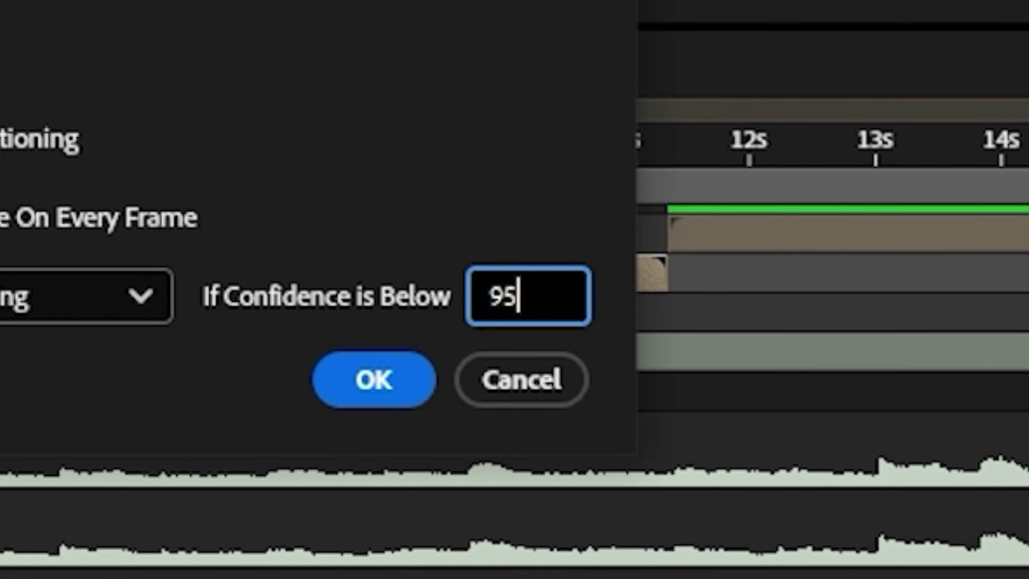
pyautogui.click(355, 366)
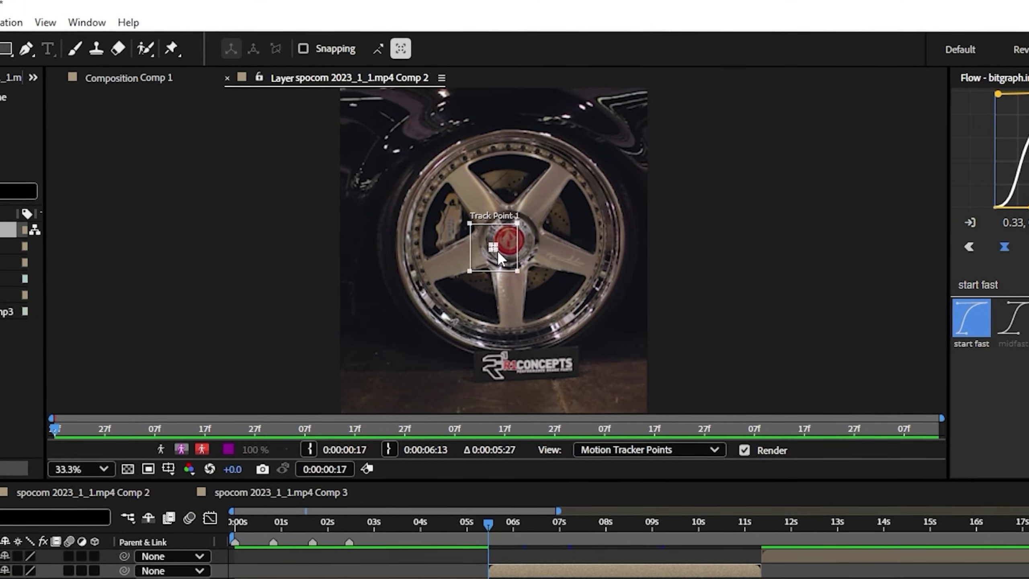
# Place the track point on the wheel's red centre cap, analyze the clip, and apply the stabilization in X and Y.
pyautogui.moveTo(500, 256)
pyautogui.mouseDown()
pyautogui.moveTo(518, 263)
pyautogui.moveTo(514, 249)
pyautogui.mouseUp()
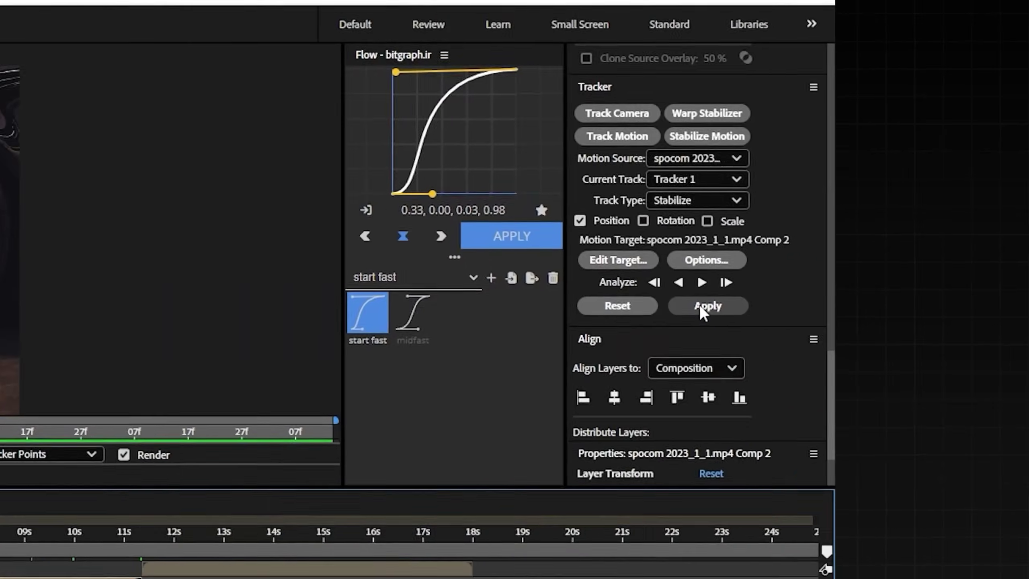
pyautogui.click(701, 305)
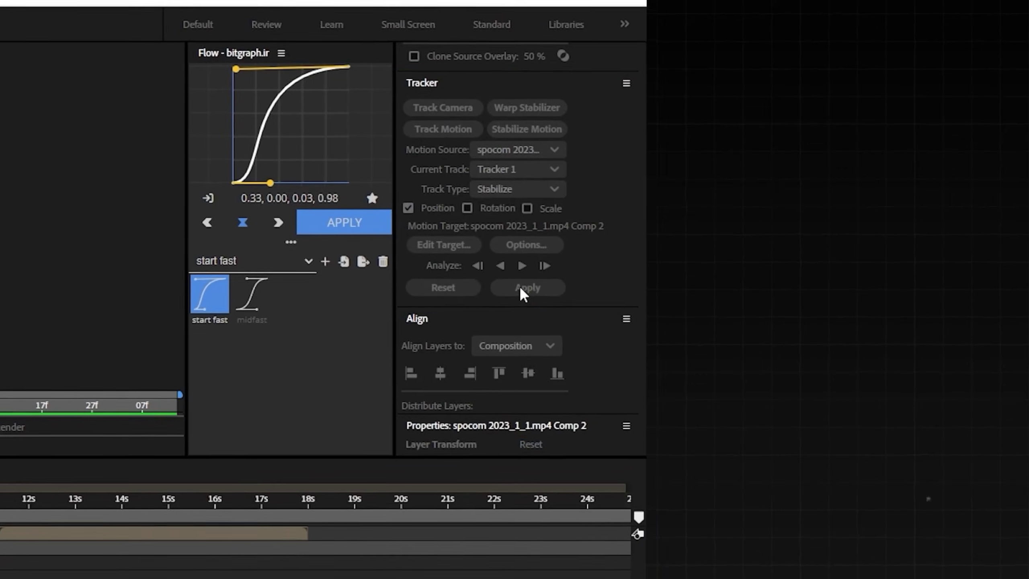
pyautogui.click(523, 288)
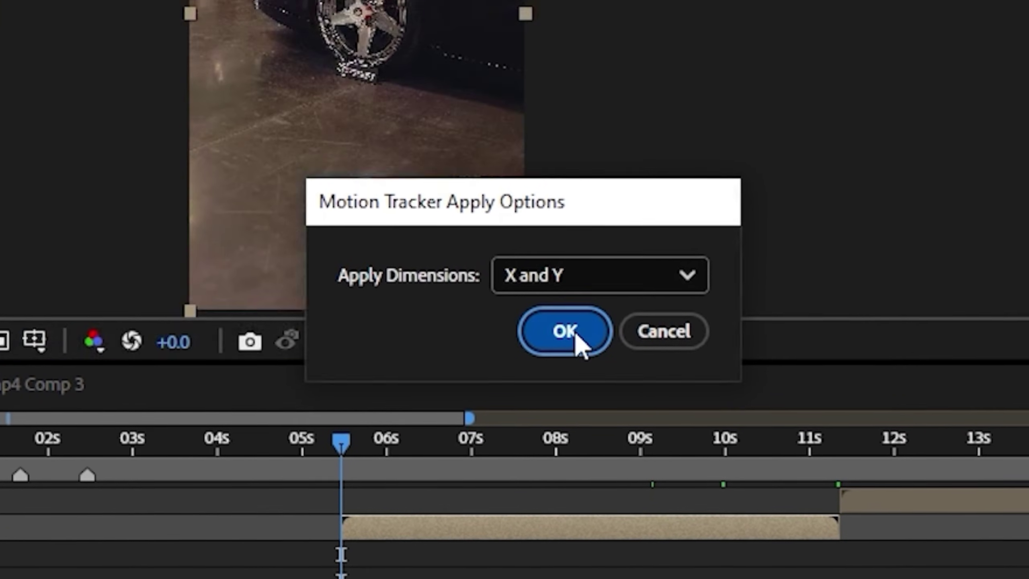
pyautogui.click(575, 332)
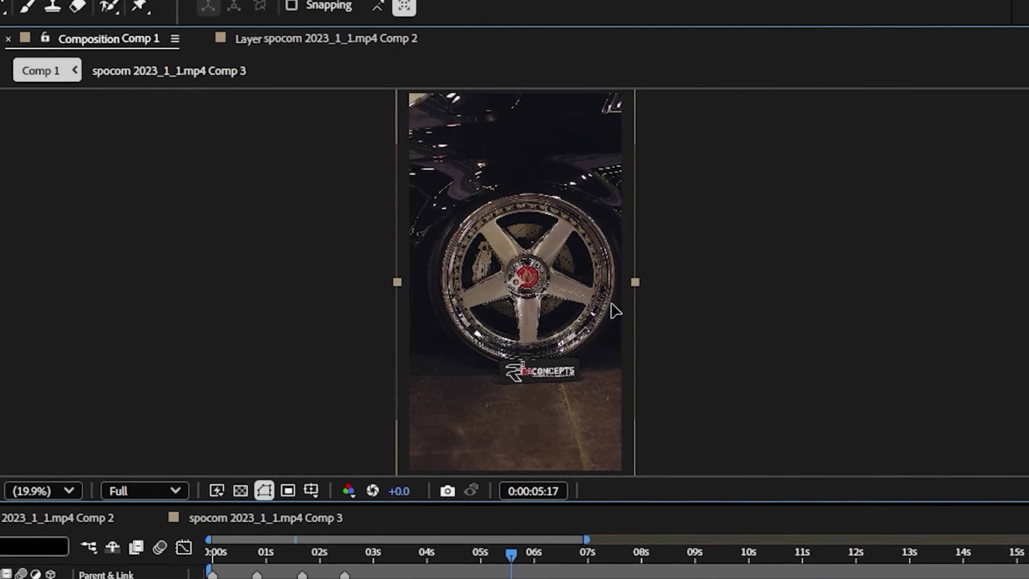
# Check the stabilized Comp 2 clip and pre-compose it, moving all attributes and adjusting the duration to the layer's time span.
pyautogui.moveTo(511, 558); pyautogui.dragTo(799, 558)
pyautogui.rightClick(506, 362)
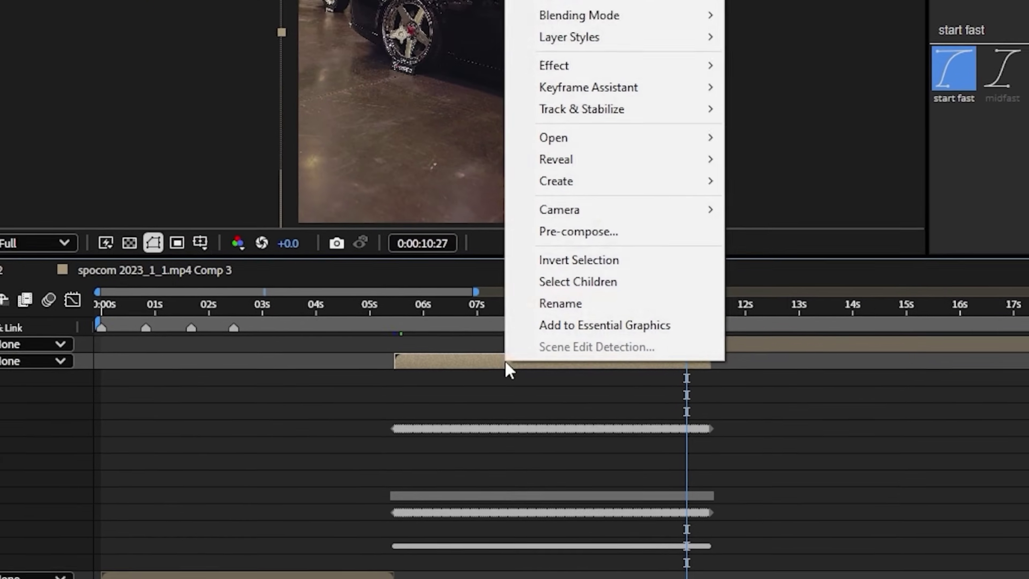
pyautogui.click(537, 164)
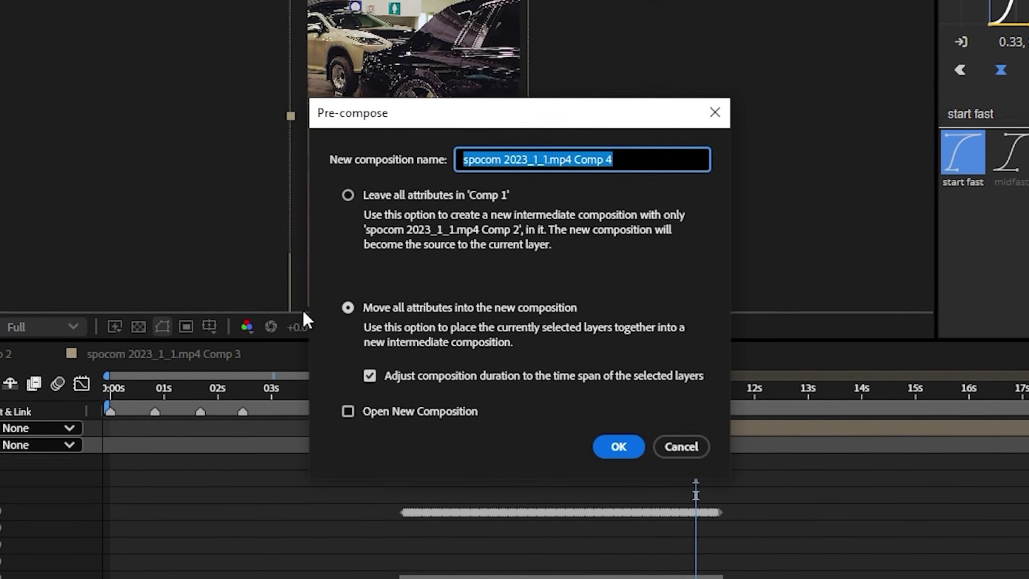
pyautogui.click(618, 448)
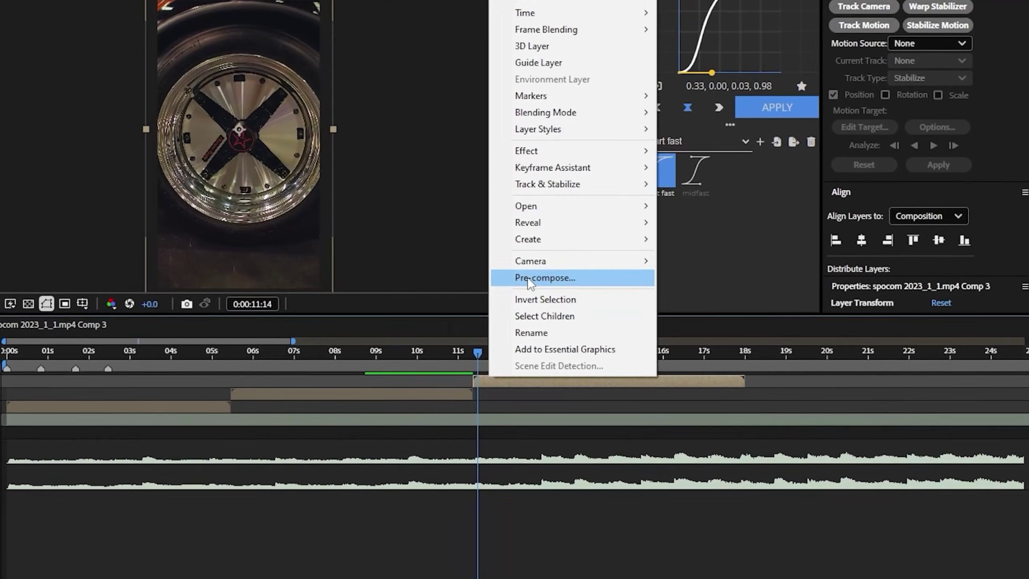
# Pre-compose the Comp 3 layer with all attributes moved and the duration adjusted to its time span, and scrub through the clips.
pyautogui.click(652, 281)
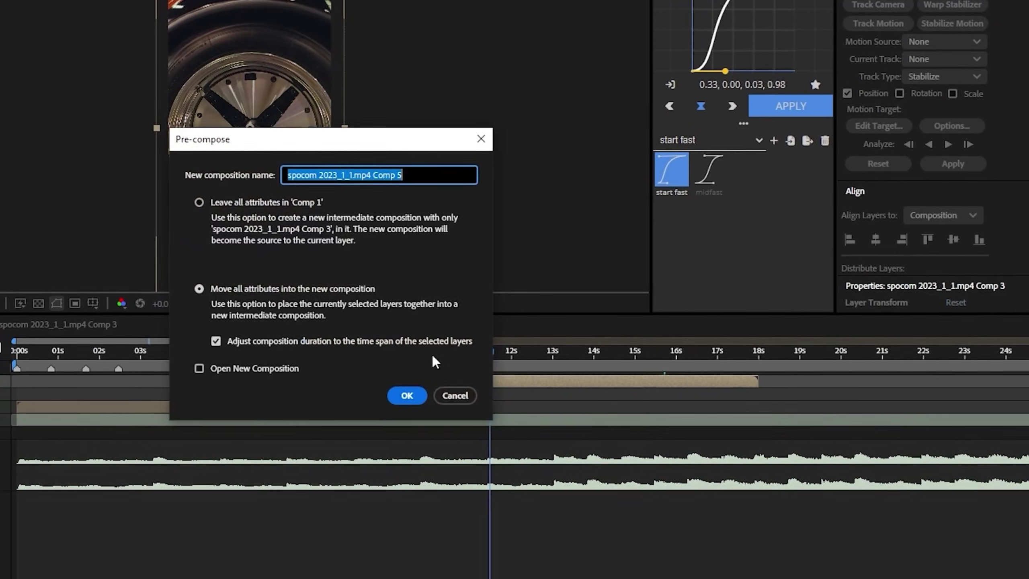
pyautogui.click(589, 395)
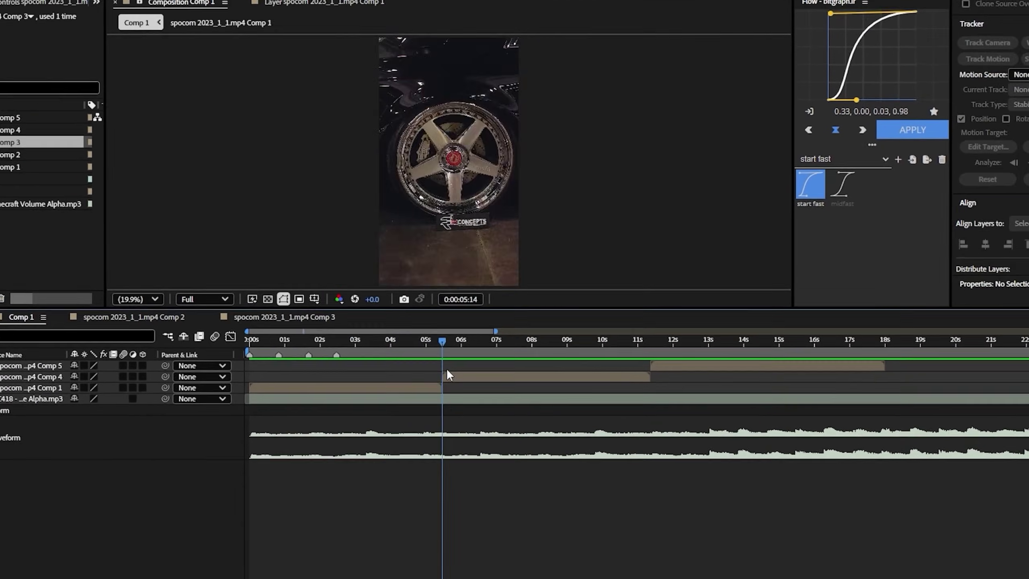
pyautogui.moveTo(446, 369); pyautogui.dragTo(617, 357)
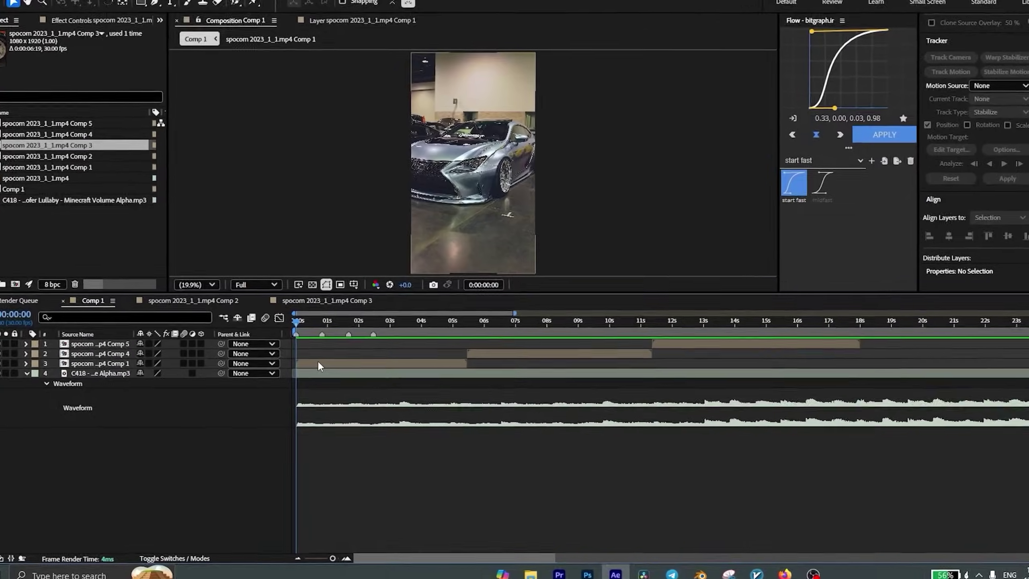
# Enable time remapping on the Comp 1 layer, remove its end keyframe, and set the remap value to 0:00:05:10 at 0:00:00:25.
pyautogui.click(314, 371)
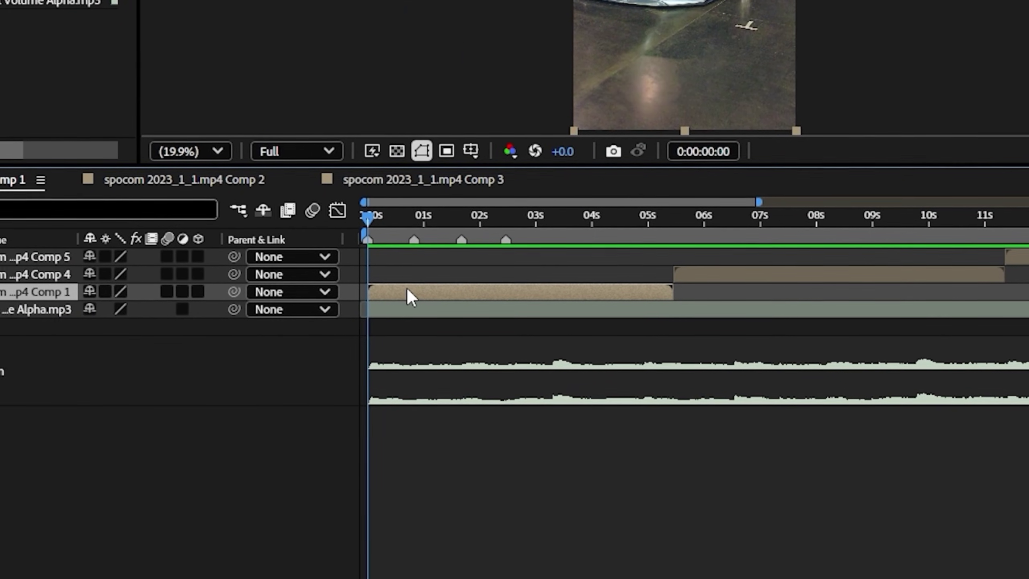
pyautogui.hotkey('ctrl', 'alt', 't')
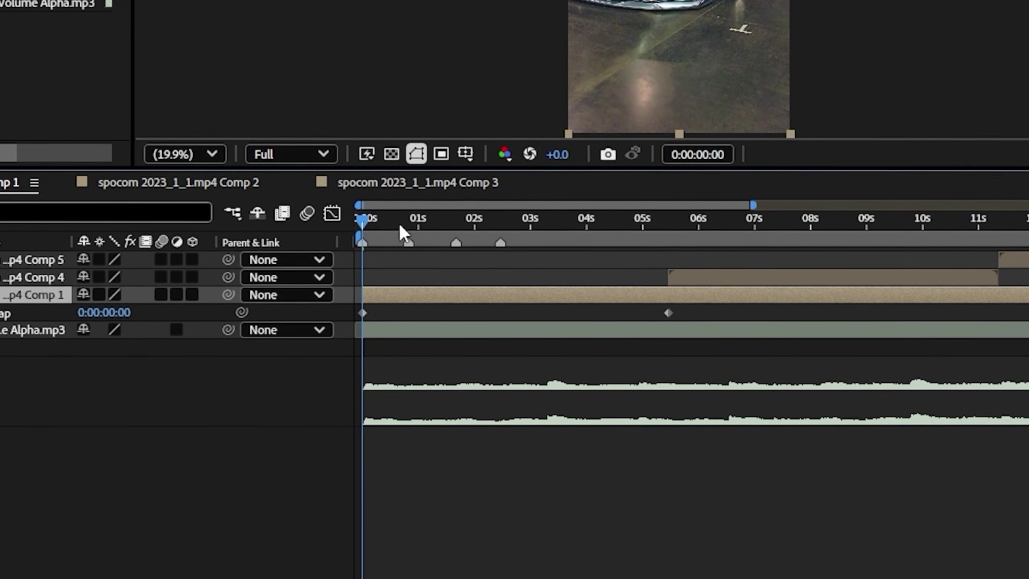
pyautogui.click(668, 313)
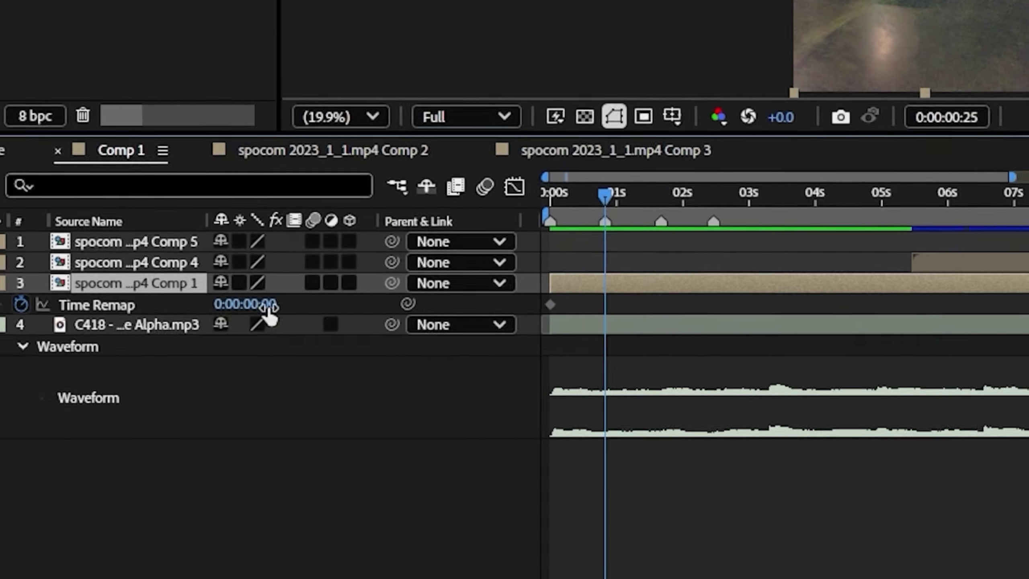
pyautogui.moveTo(123, 315); pyautogui.dragTo(195, 318)
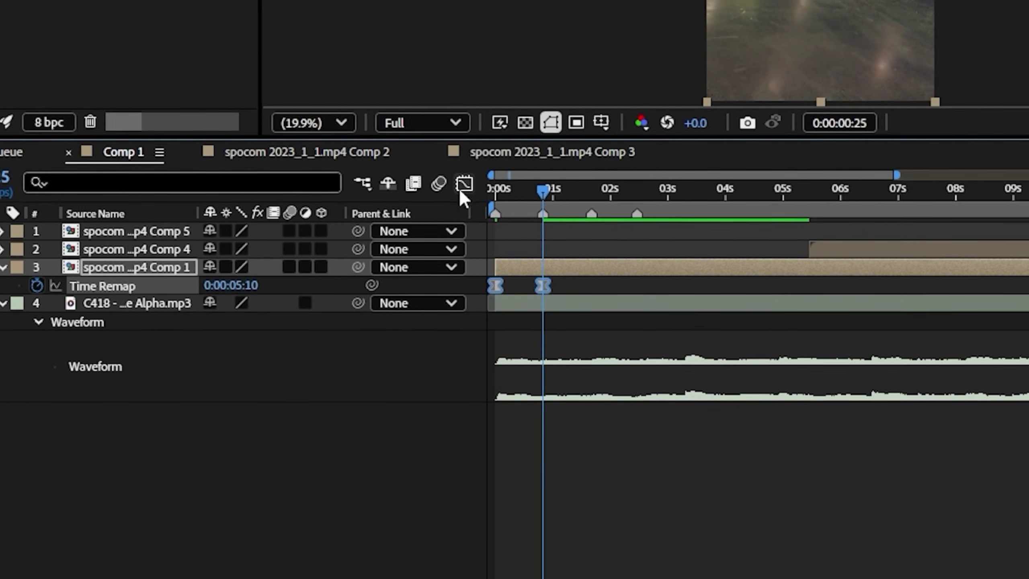
# Shape Comp 1's time remap value graph to be steep at both keyframes and flatter between them, and trim the layer at 0:00:00:25.
pyautogui.click(462, 188)
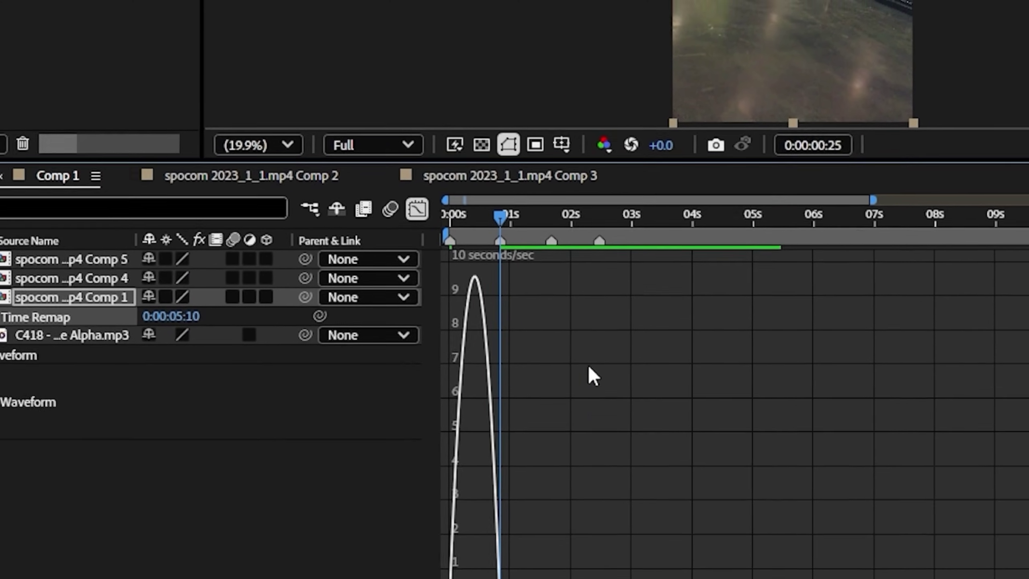
pyautogui.rightClick(588, 367)
pyautogui.click(662, 138)
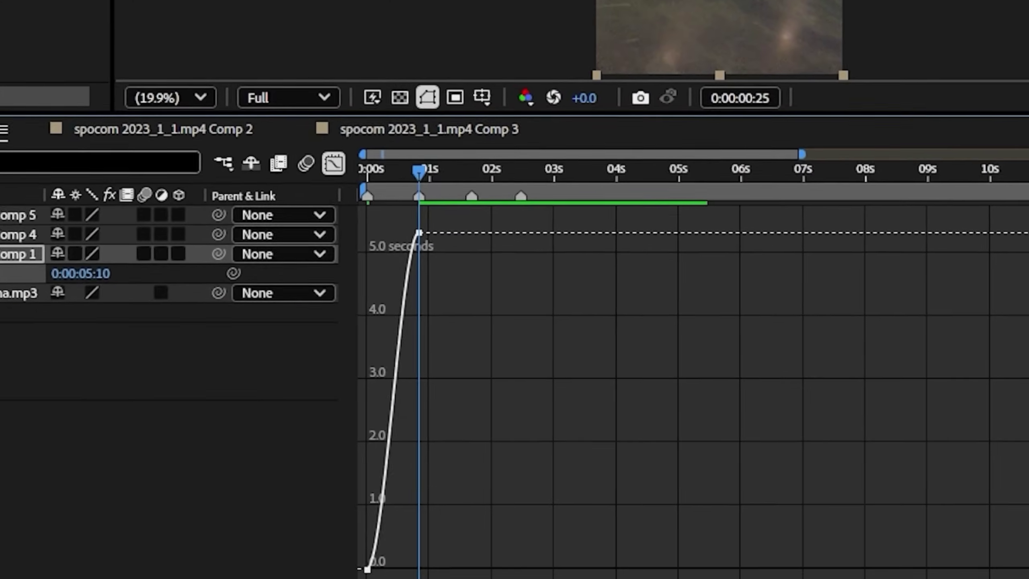
pyautogui.press('F9')
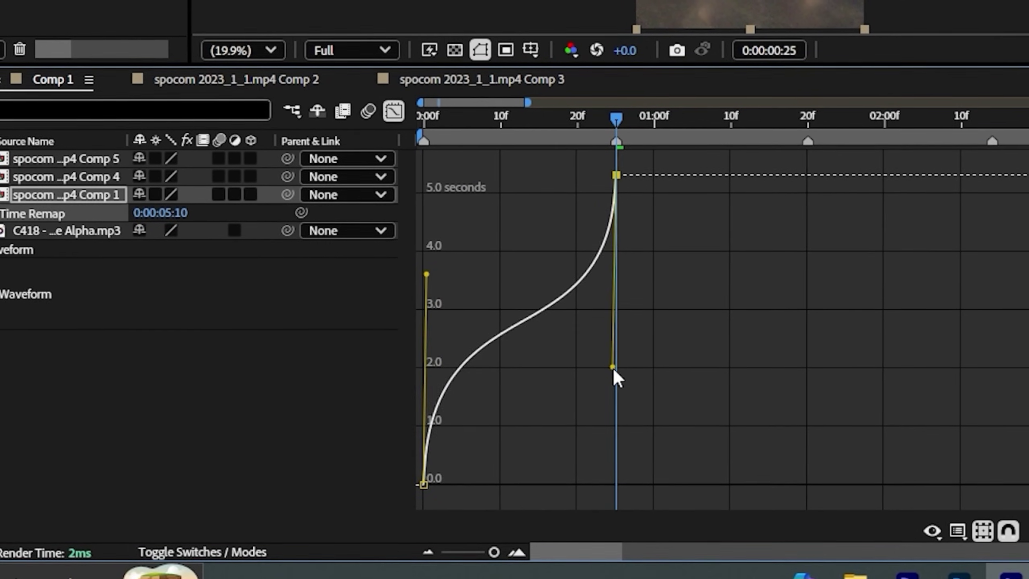
pyautogui.hotkey('shift', 'F3')
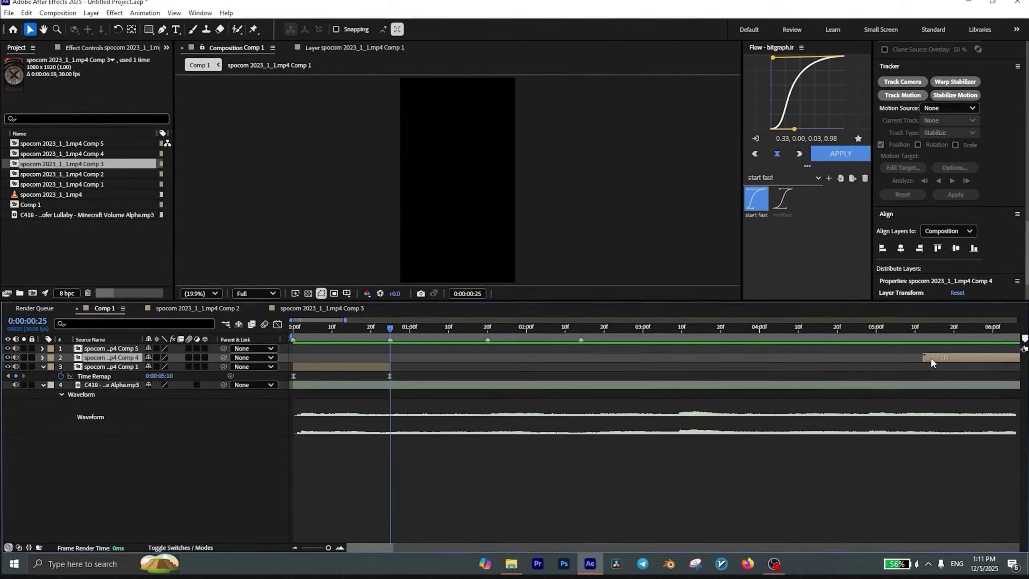
# Move the Comp 4 layer's start to 0:00:00:25, enable time remapping, and set the remap value to 0:00:11:04 at 0:00:01:20.
pyautogui.moveTo(923, 360); pyautogui.dragTo(407, 363)
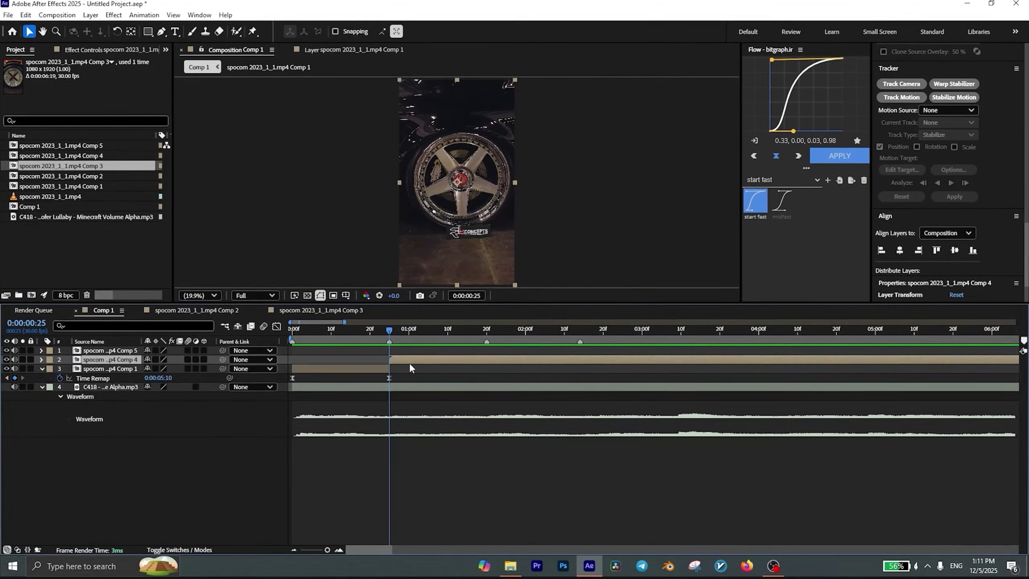
pyautogui.hotkey('ctrl', 'alt', 't')
pyautogui.scroll(-5, 422, 371)
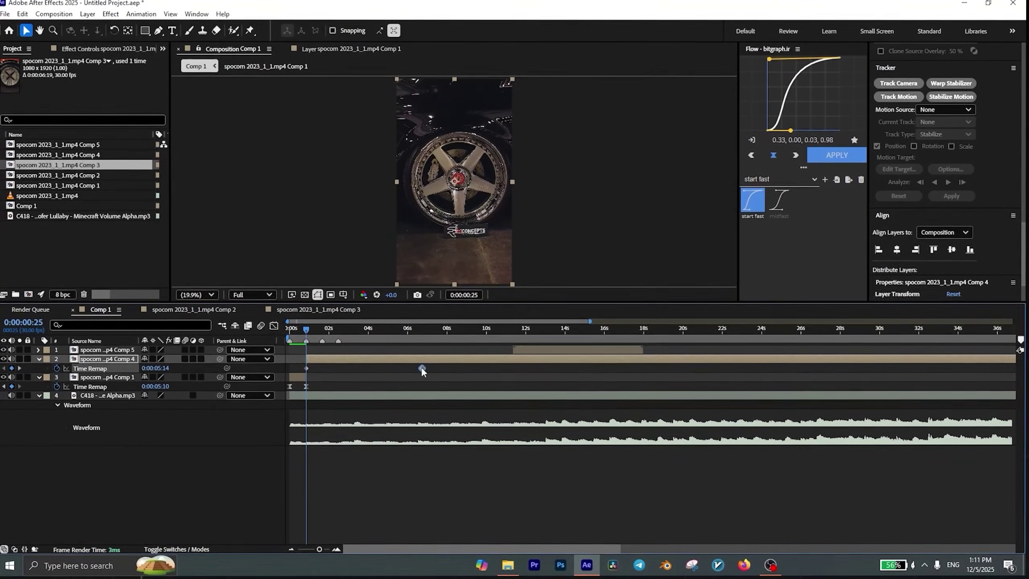
pyautogui.moveTo(318, 331); pyautogui.dragTo(327, 332)
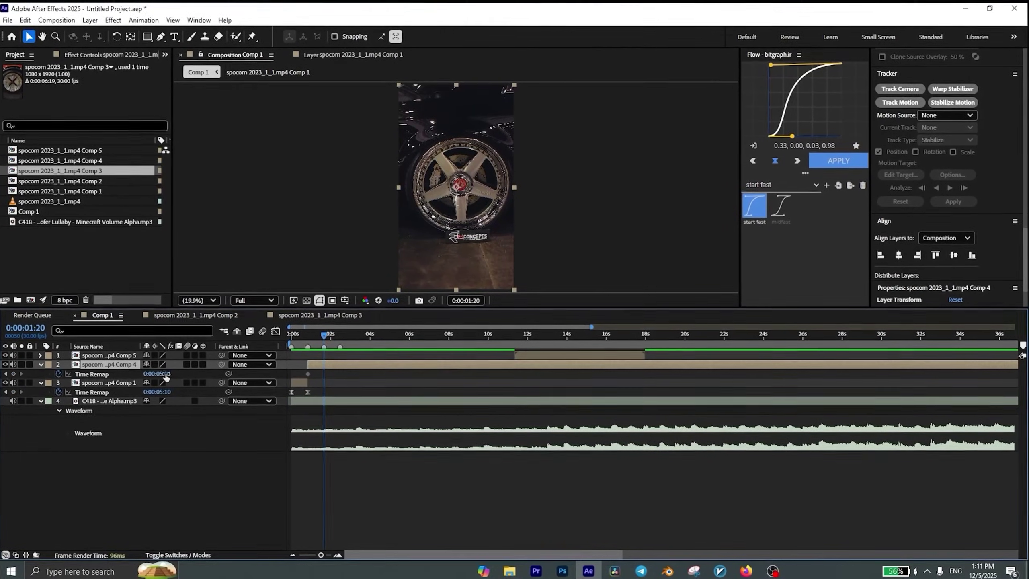
pyautogui.moveTo(175, 374); pyautogui.dragTo(258, 374)
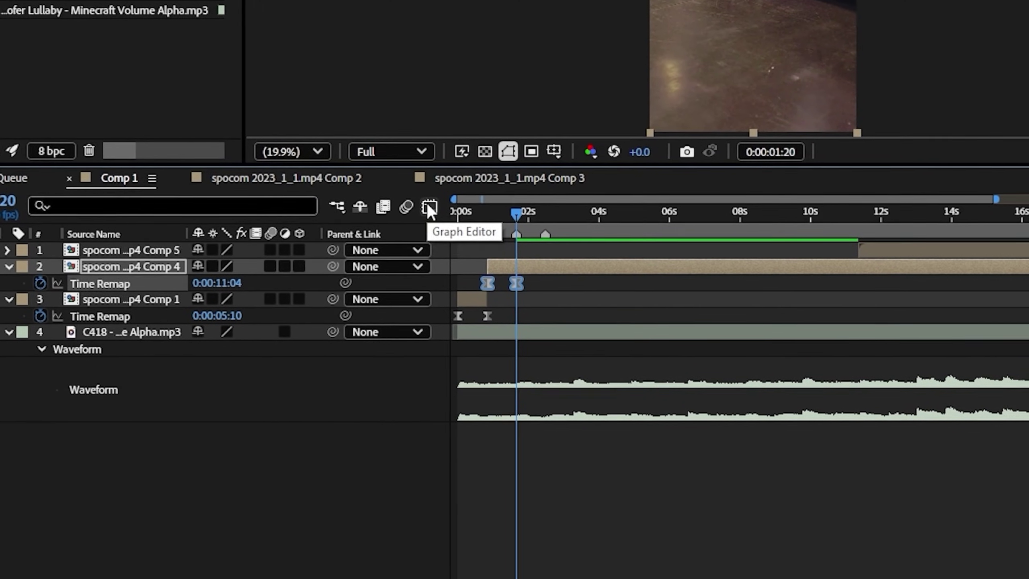
# Steepen both ends of Comp 4's time remap value graph and trim the layer at 0:00:01:20.
pyautogui.click(442, 209)
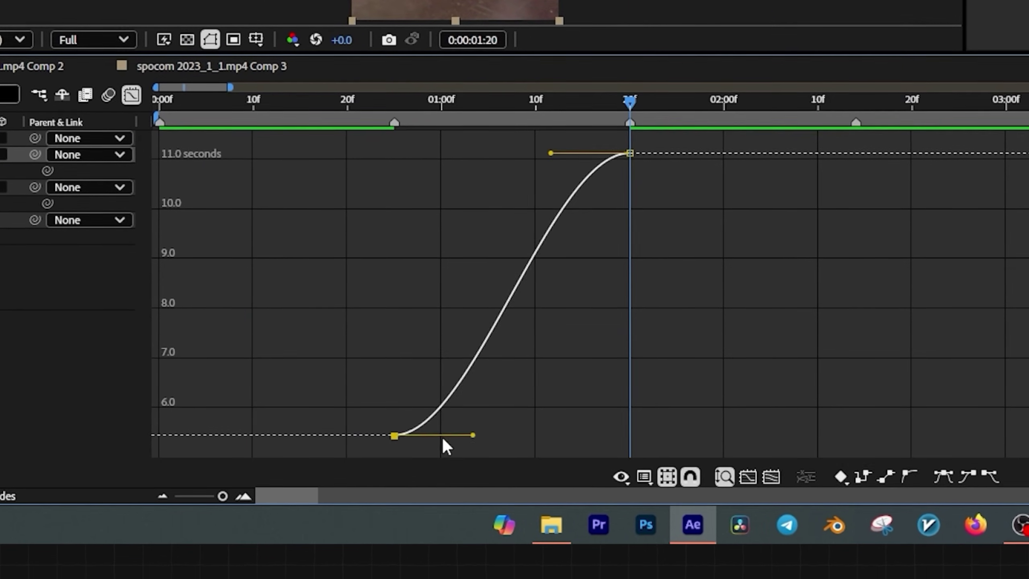
pyautogui.moveTo(472, 435); pyautogui.dragTo(417, 235)
pyautogui.moveTo(551, 153); pyautogui.dragTo(604, 357)
pyautogui.click(225, 102)
pyautogui.press('space')
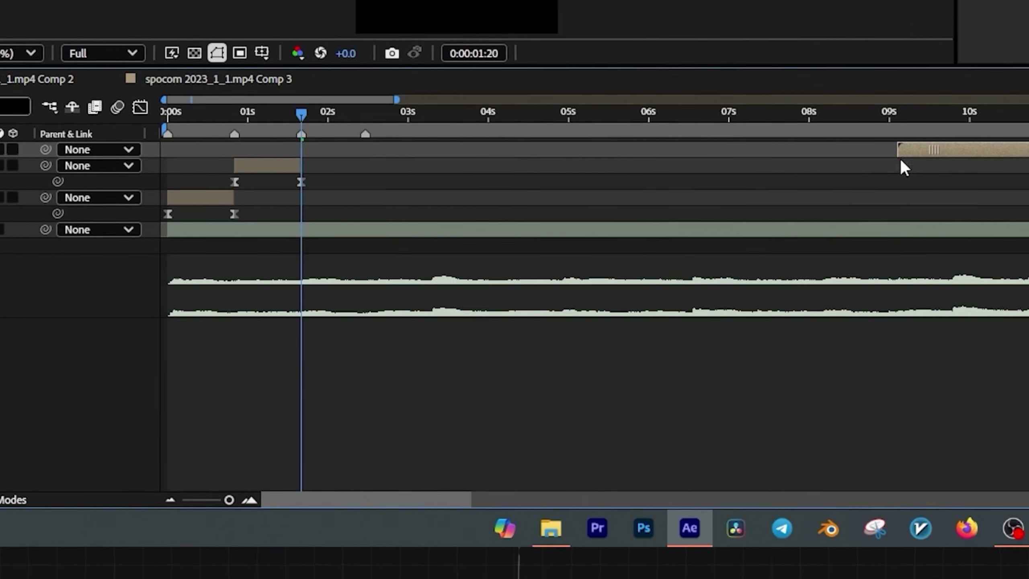
# Move the Comp 5 layer's start to 0:00:01:20, enable time remapping, and place its end keyframe at 0:00:02:14.
pyautogui.moveTo(901, 154); pyautogui.dragTo(386, 345)
pyautogui.hotkey('ctrl', 'alt', 't')
pyautogui.press('k')
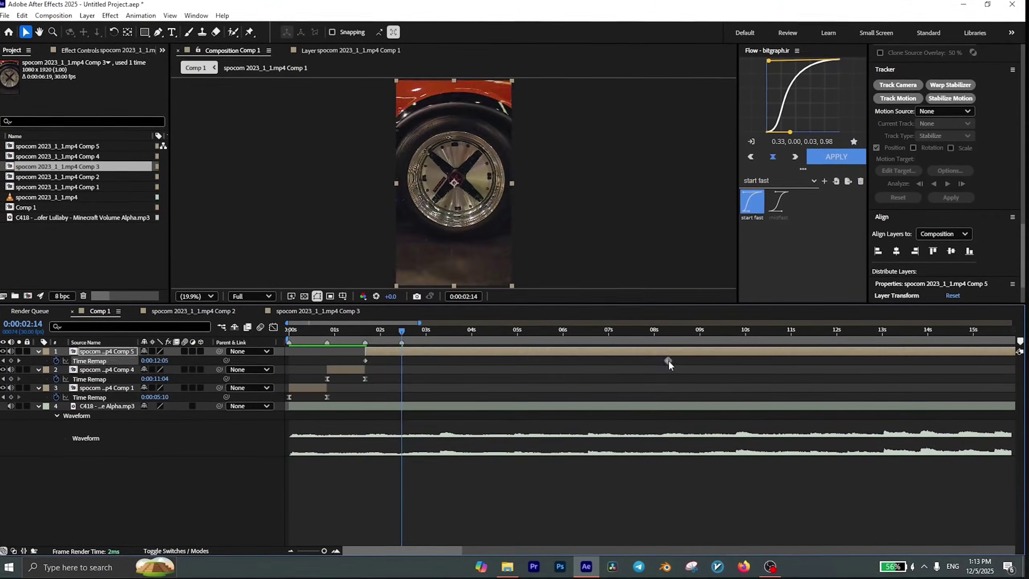
pyautogui.moveTo(686, 343); pyautogui.dragTo(308, 333)
# Ease Comp 5's time remap keyframes and steepen both ends of their value graph.
pyautogui.press('F9')
pyautogui.click(280, 329)
pyautogui.scroll(2, 331, 446)
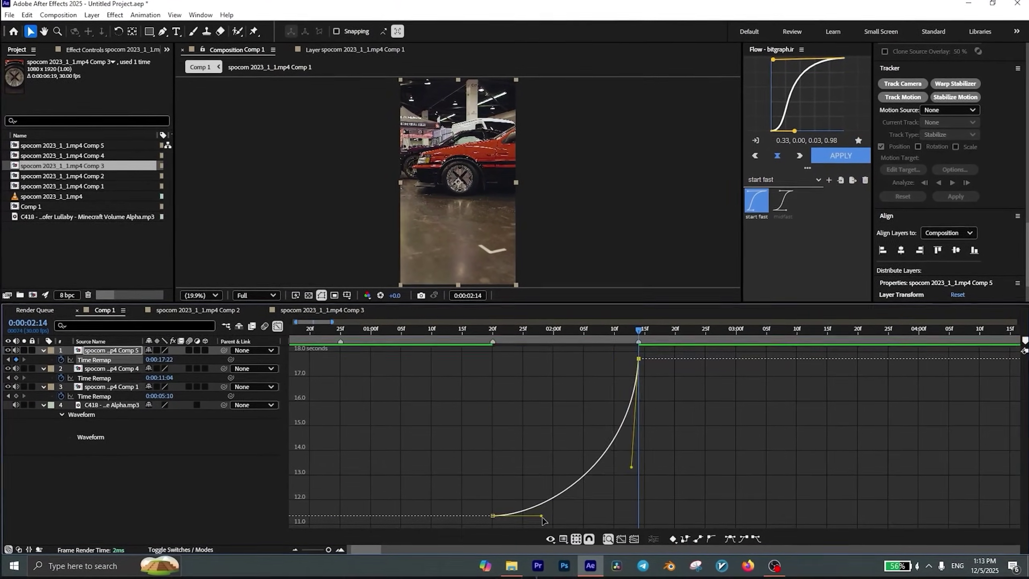
pyautogui.hotkey('shift', 'F3')
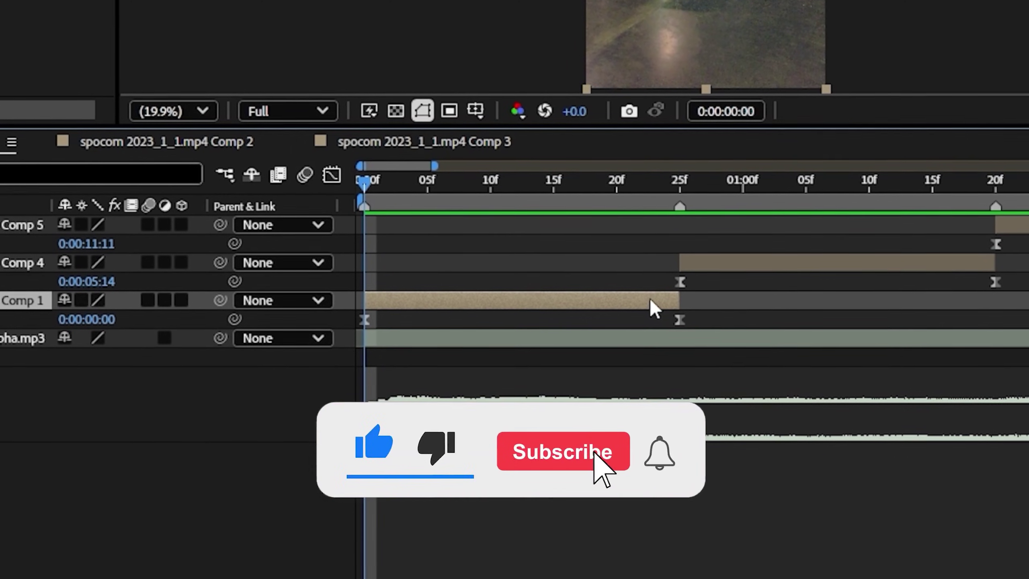
# Duplicate the Comp 1 layer and freeze the copy's frame at 0:00:00:24.
pyautogui.hotkey('ctrl', 'd')
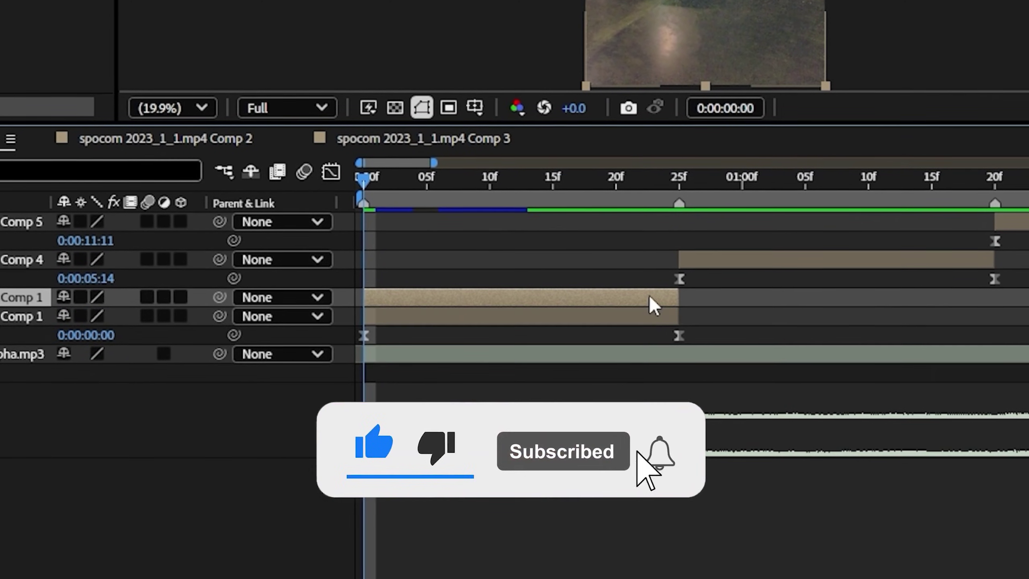
pyautogui.moveTo(445, 199); pyautogui.dragTo(670, 192)
pyautogui.rightClick(645, 305)
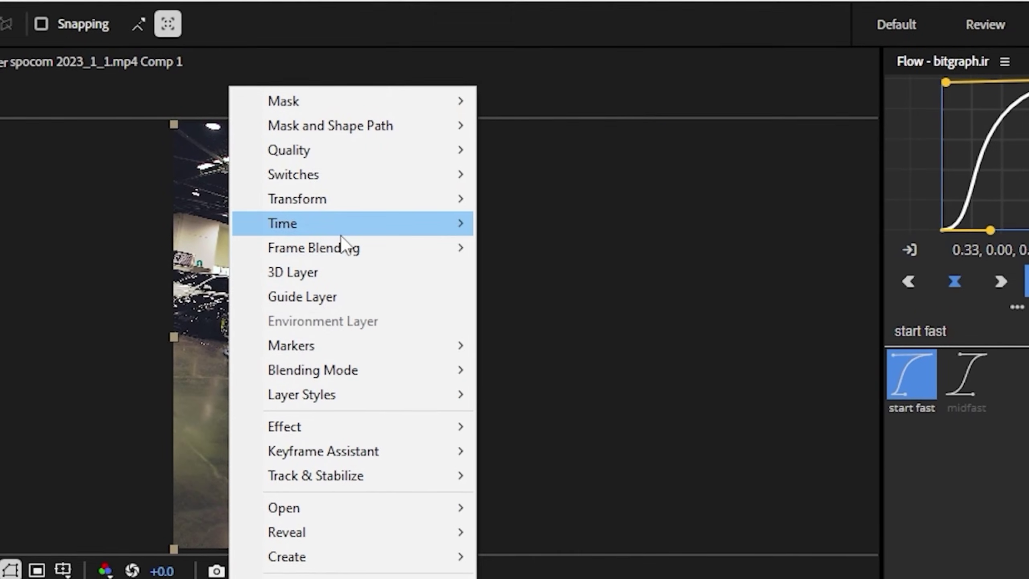
pyautogui.moveTo(367, 239)
pyautogui.click(541, 303)
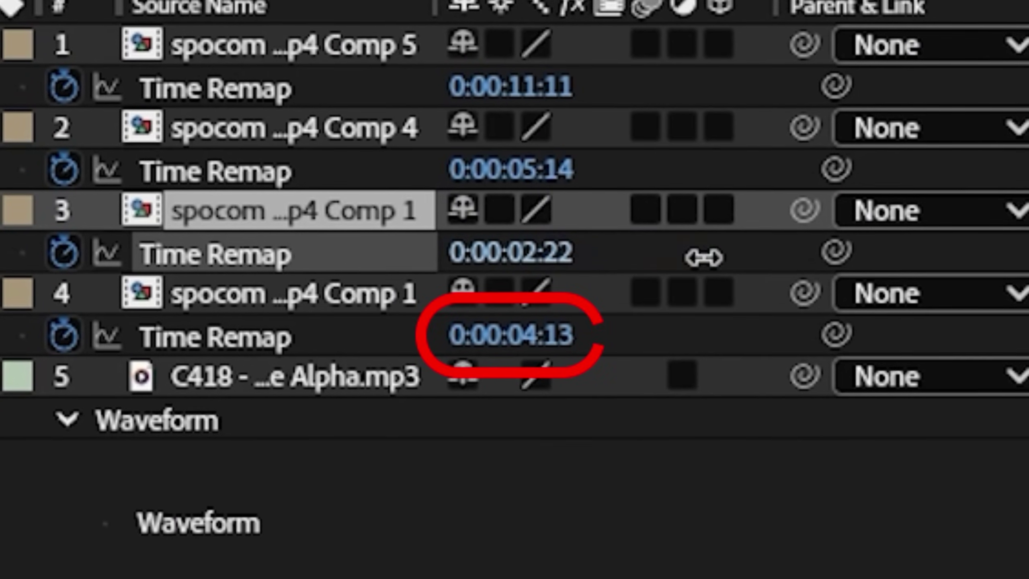
# Set the frozen Comp 1 copy's time remap value to 0:00:04:13 and cut the layer from the timeline.
pyautogui.moveTo(732, 256); pyautogui.dragTo(764, 253)
pyautogui.hotkey('ctrl', 'z')
pyautogui.click(609, 283)
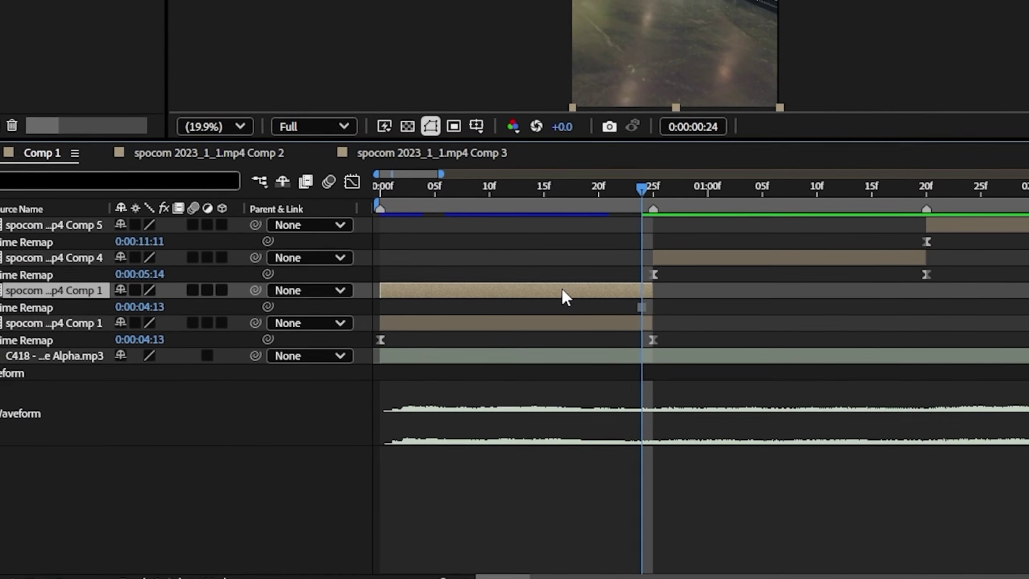
pyautogui.press('Delete')
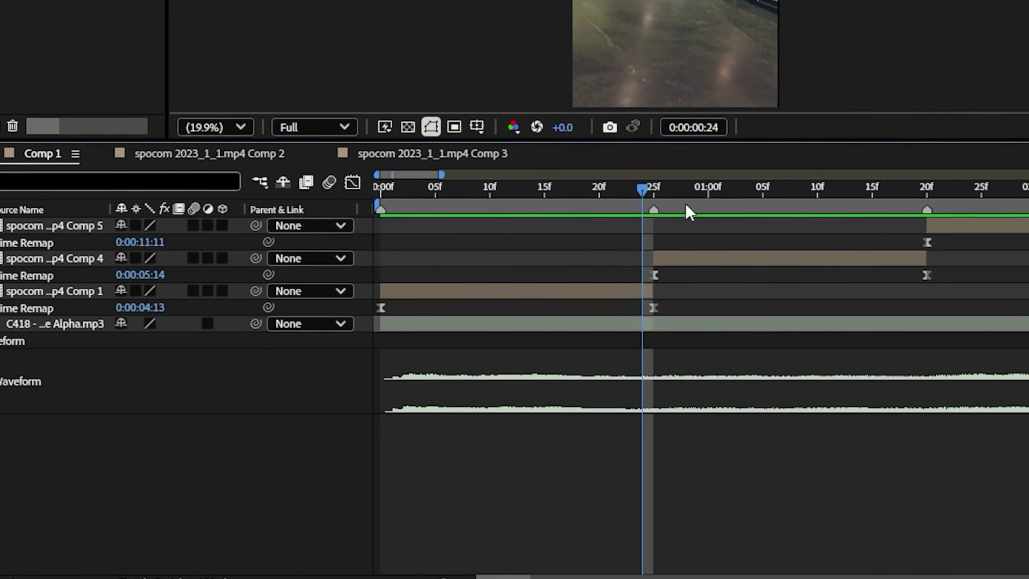
# Open Comp 4 from the main timeline and pre-compose its Comp 2 layer as spocom 2023_1_1.mp4 Comp 6, moving all attributes.
pyautogui.press('pagedown')
pyautogui.doubleClick(682, 254)
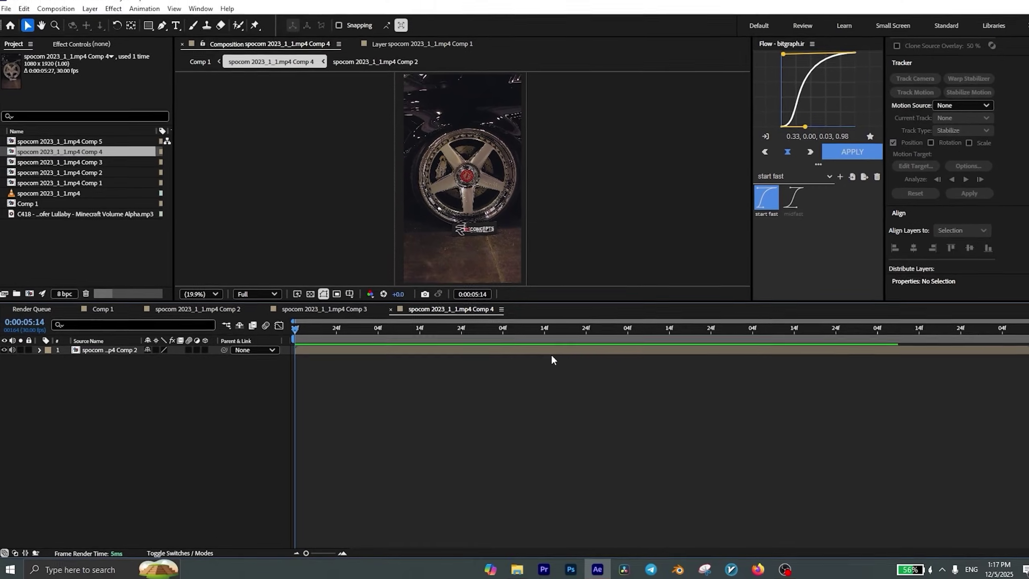
pyautogui.click(337, 350)
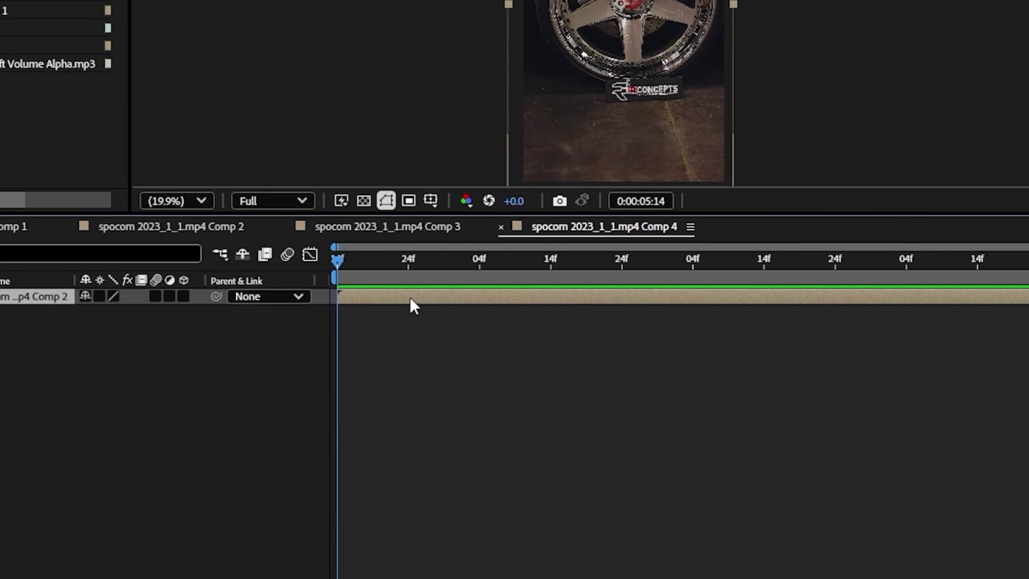
pyautogui.rightClick(417, 298)
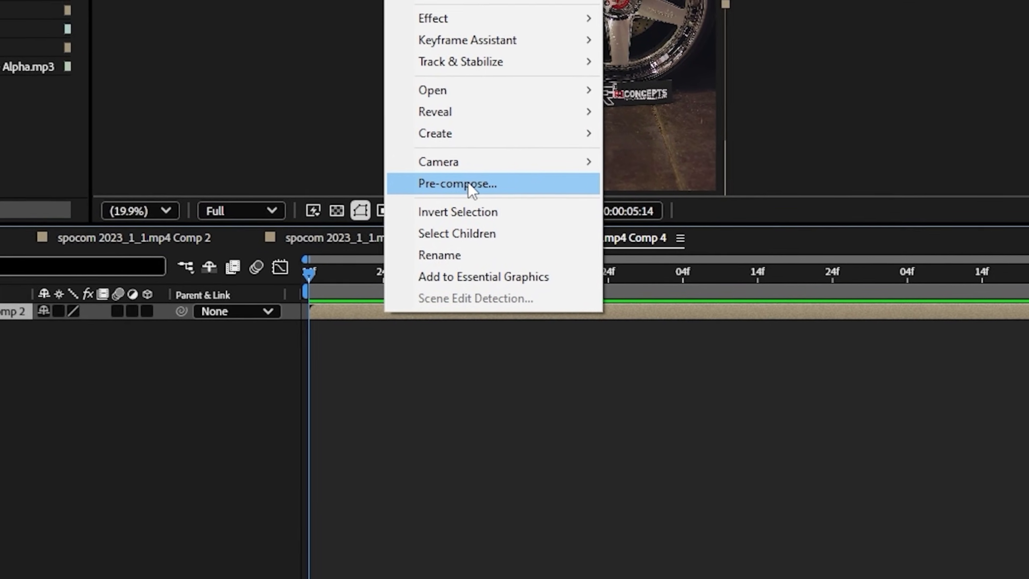
pyautogui.click(465, 168)
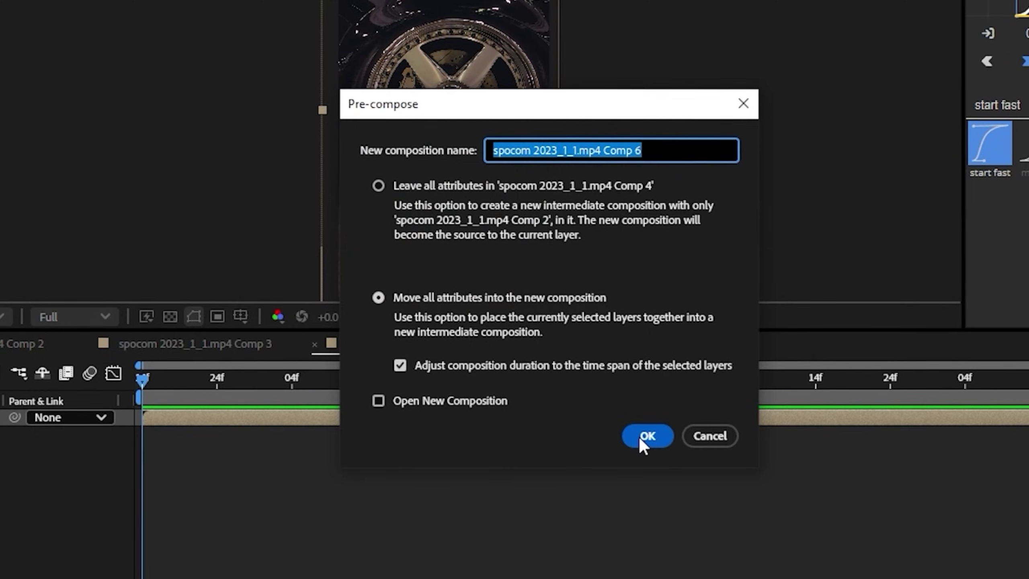
pyautogui.click(647, 437)
# Apply 3D Camera Tracker to the Comp 6 layer and create a solid and camera from the track points on the wheel.
pyautogui.hotkey('ctrl', 'space')
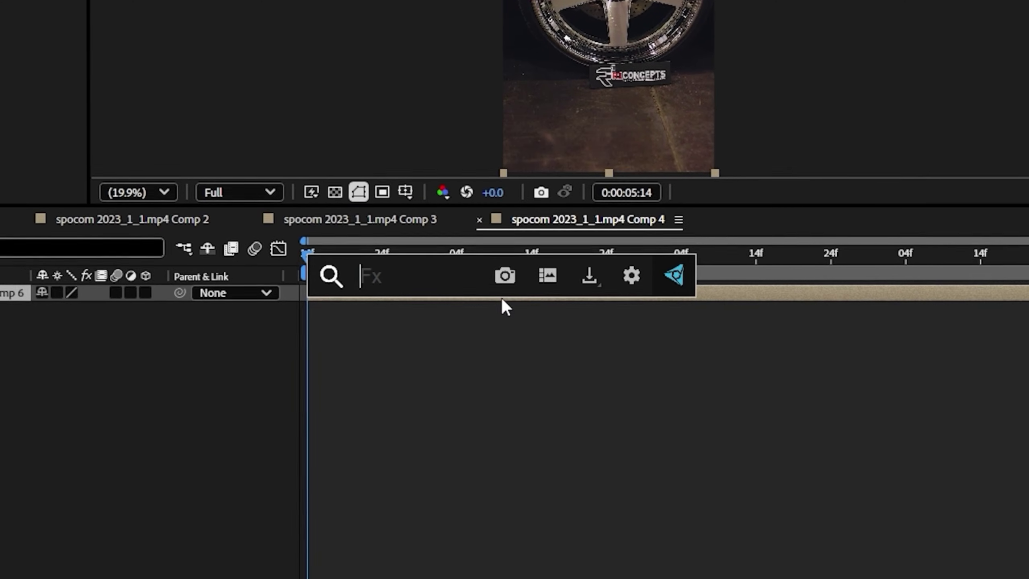
pyautogui.write('3d')
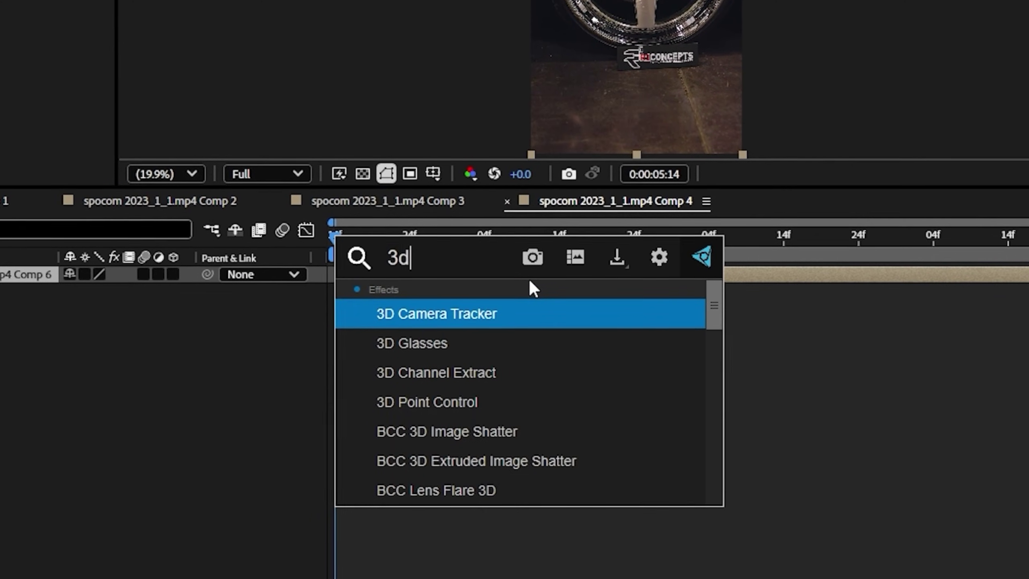
pyautogui.press('Return')
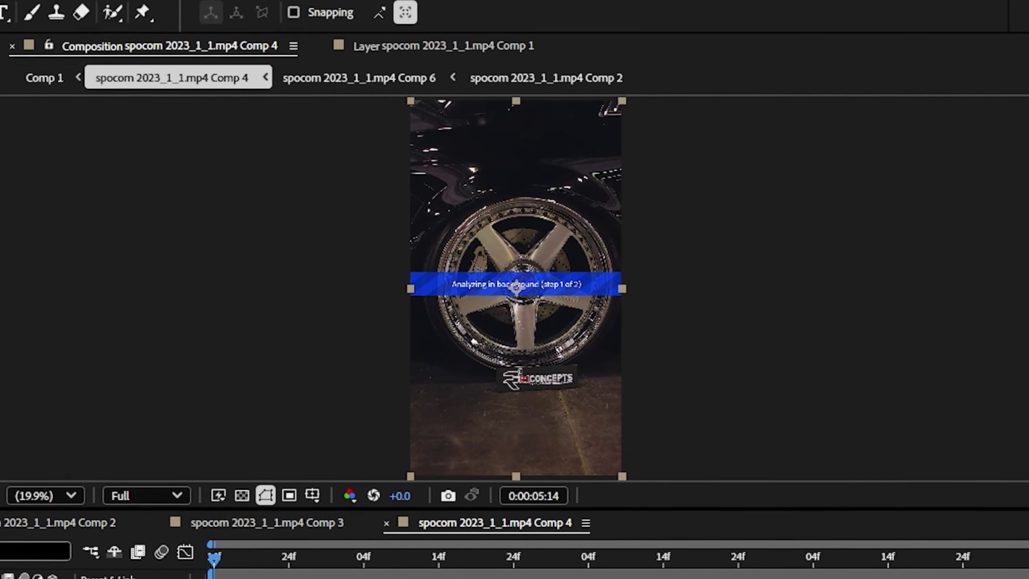
pyautogui.moveTo(553, 224)
pyautogui.mouseDown()
pyautogui.moveTo(575, 319)
pyautogui.moveTo(530, 342)
pyautogui.moveTo(487, 337)
pyautogui.moveTo(454, 310)
pyautogui.moveTo(451, 274)
pyautogui.moveTo(479, 241)
pyautogui.mouseUp()
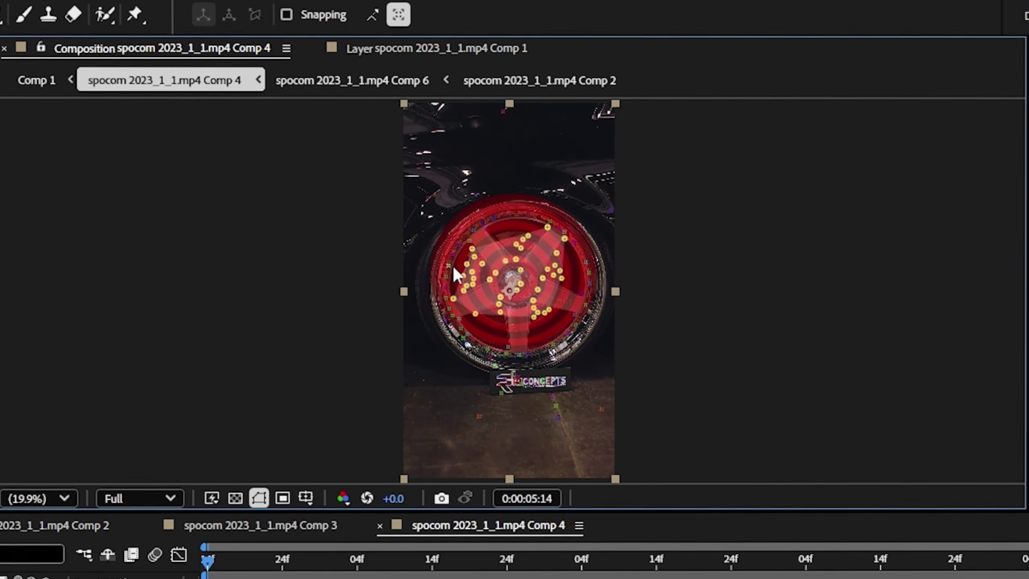
pyautogui.rightClick(522, 271)
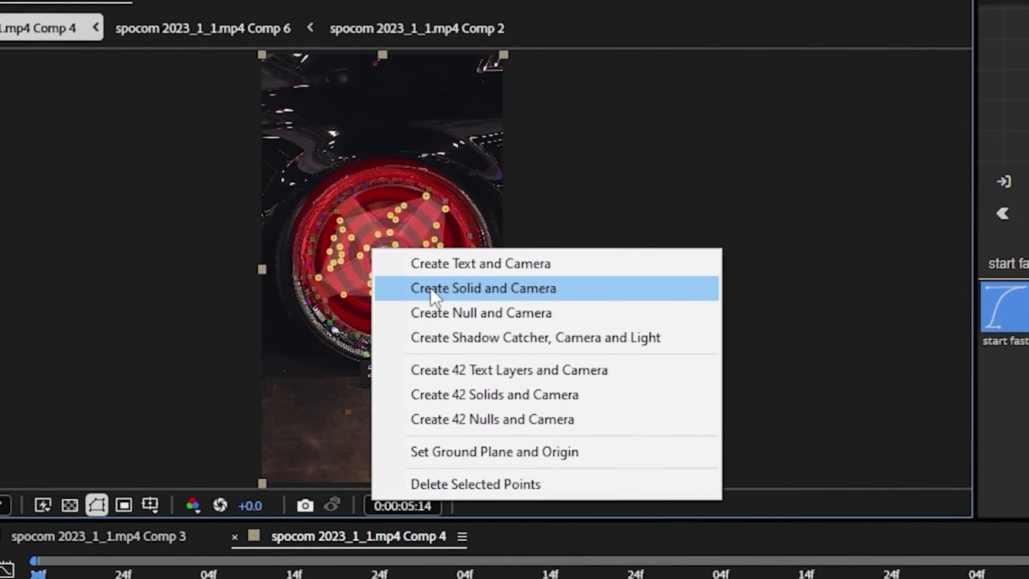
pyautogui.click(578, 304)
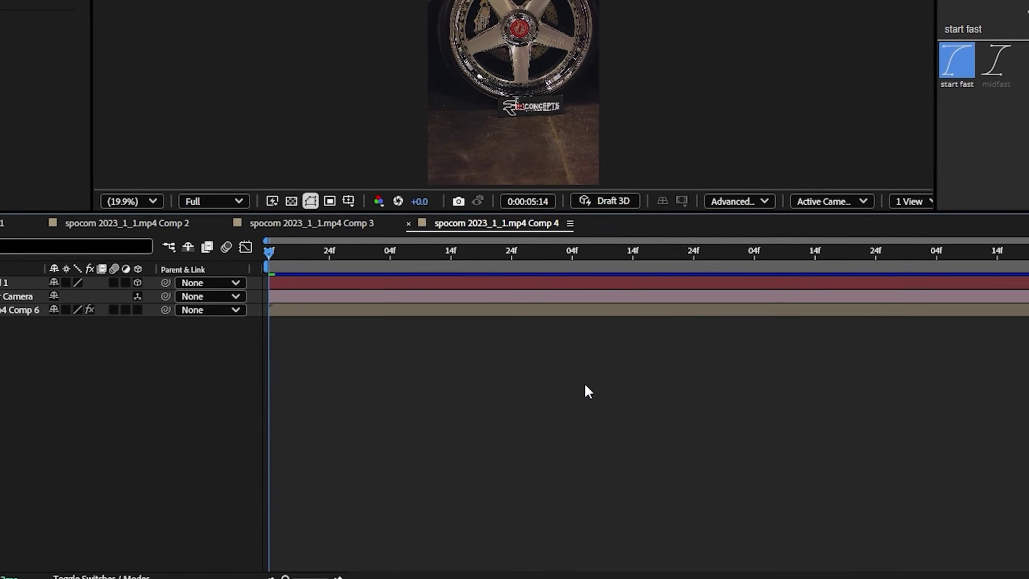
# Paste the frozen Comp 1 layer into Comp 4, make it 3D, and parent it to Track Solid 1.
pyautogui.hotkey('ctrl', 'v')
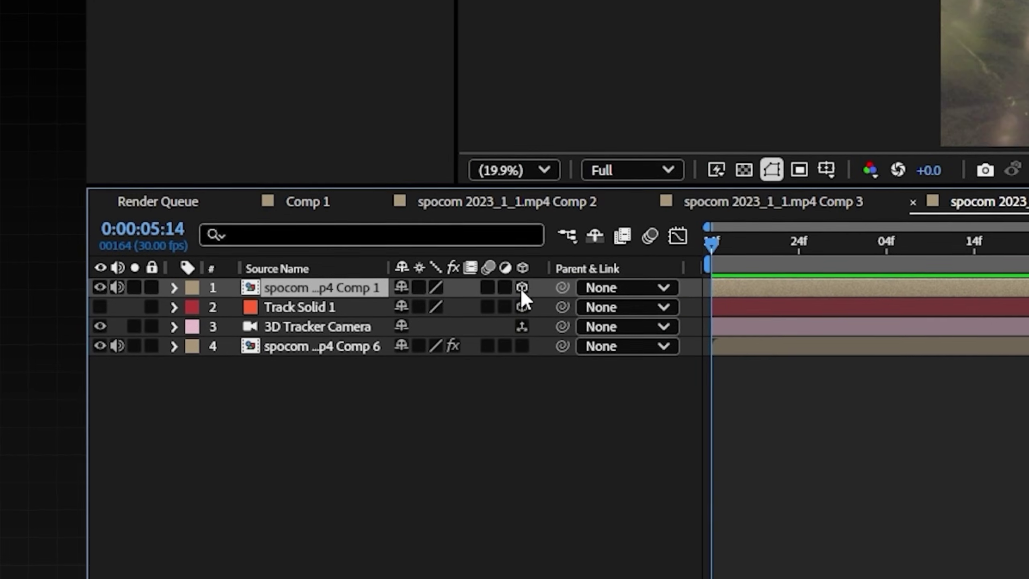
pyautogui.click(134, 285)
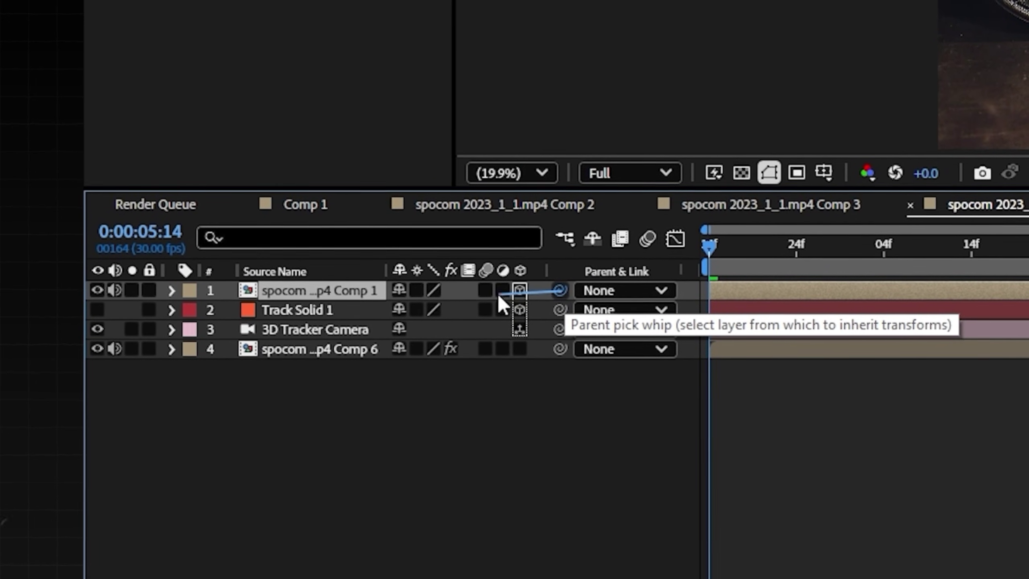
pyautogui.moveTo(357, 308); pyautogui.dragTo(357, 310)
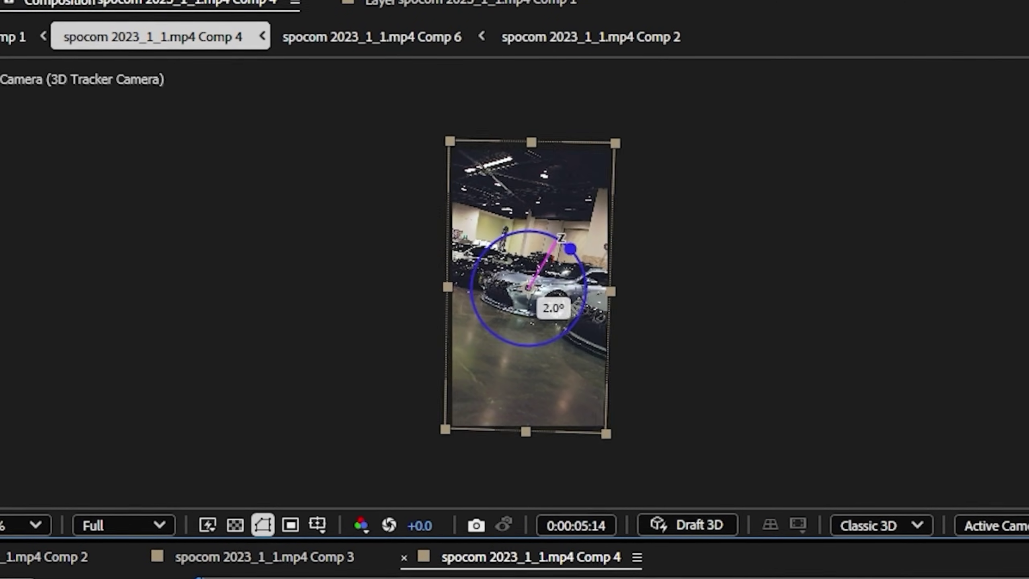
# Align the frozen Comp 1 layer with the wheel, cut it to the rim with a circular mask, and check the tracking.
pyautogui.scroll(1, 527, 280)
pyautogui.moveTo(521, 264); pyautogui.dragTo(539, 143)
pyautogui.click(519, 289)
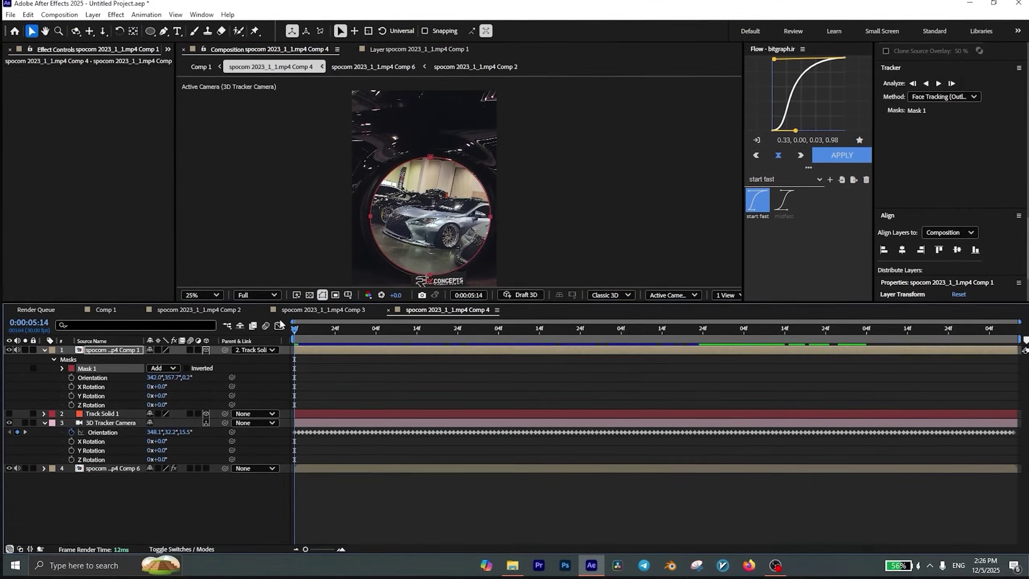
pyautogui.moveTo(293, 336); pyautogui.dragTo(388, 339)
pyautogui.moveTo(689, 344); pyautogui.dragTo(137, 362)
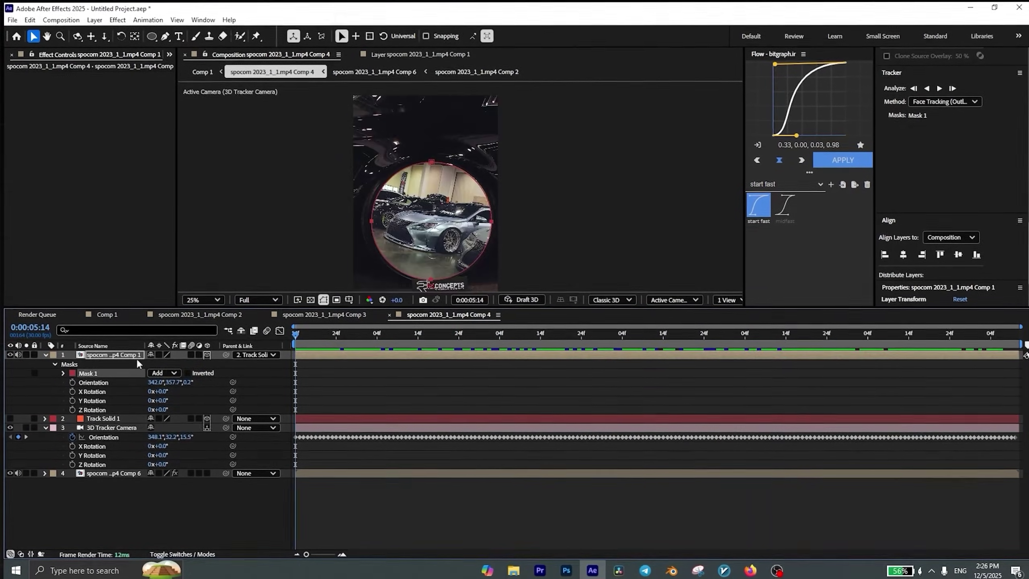
# Return to the main Comp 1 timeline, duplicate the Comp 4 layer, and freeze the copy's frame at 0:00:00:25.
pyautogui.click(106, 313)
pyautogui.press('space')
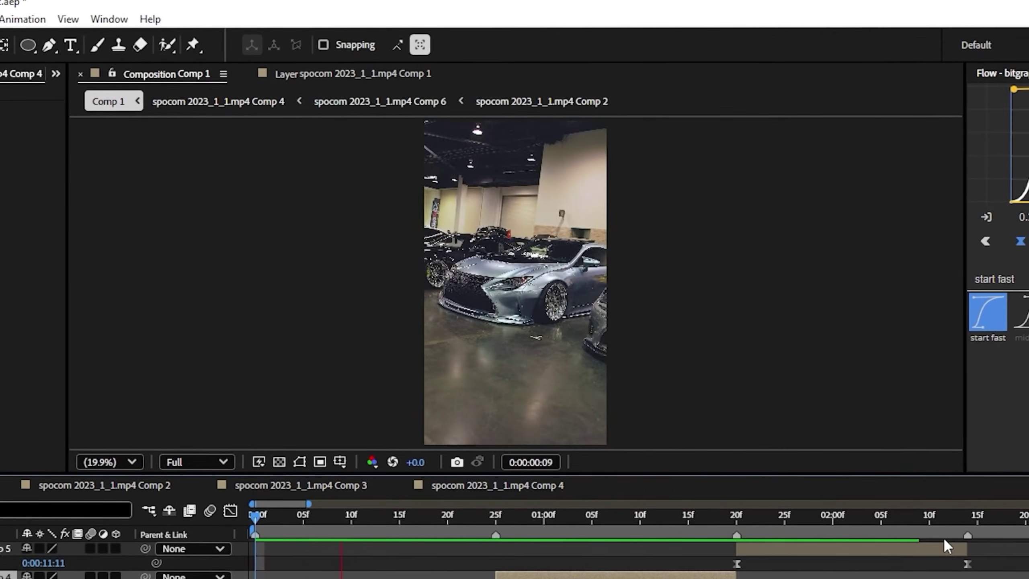
pyautogui.moveTo(445, 338)
pyautogui.mouseDown()
pyautogui.moveTo(420, 339)
pyautogui.moveTo(535, 349)
pyautogui.moveTo(444, 349)
pyautogui.mouseUp()
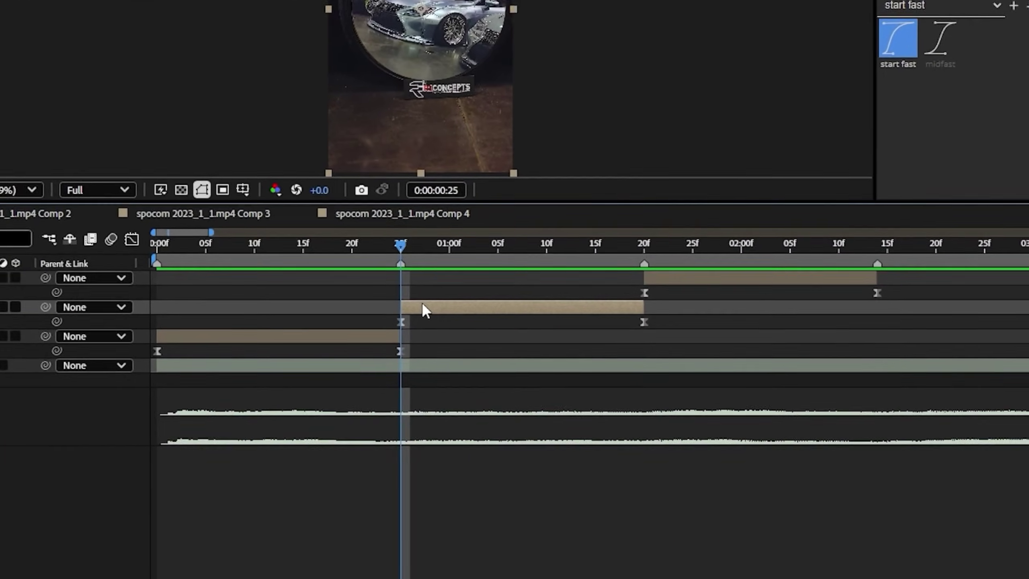
pyautogui.hotkey('ctrl', 'd')
pyautogui.rightClick(458, 369)
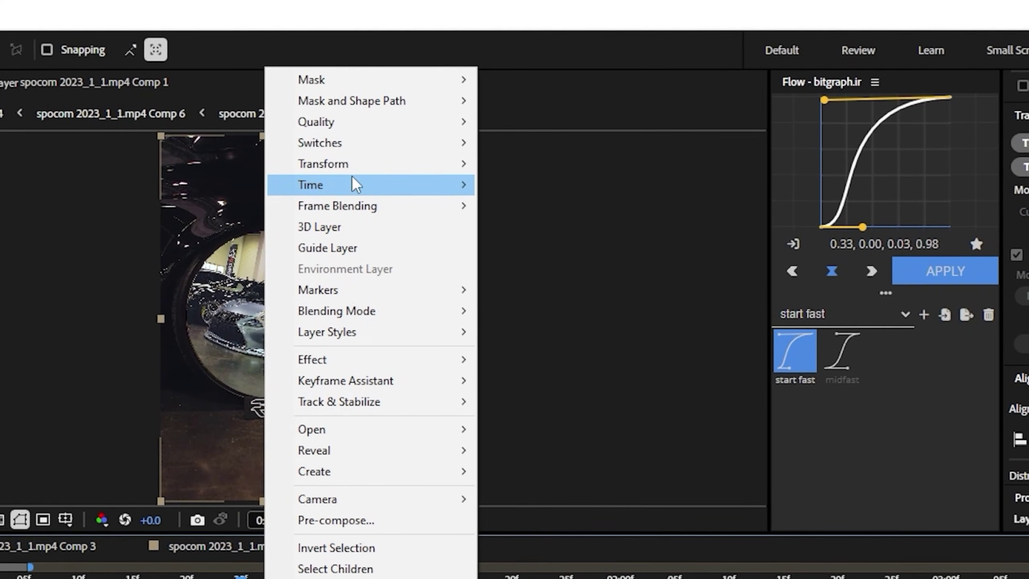
pyautogui.click(551, 254)
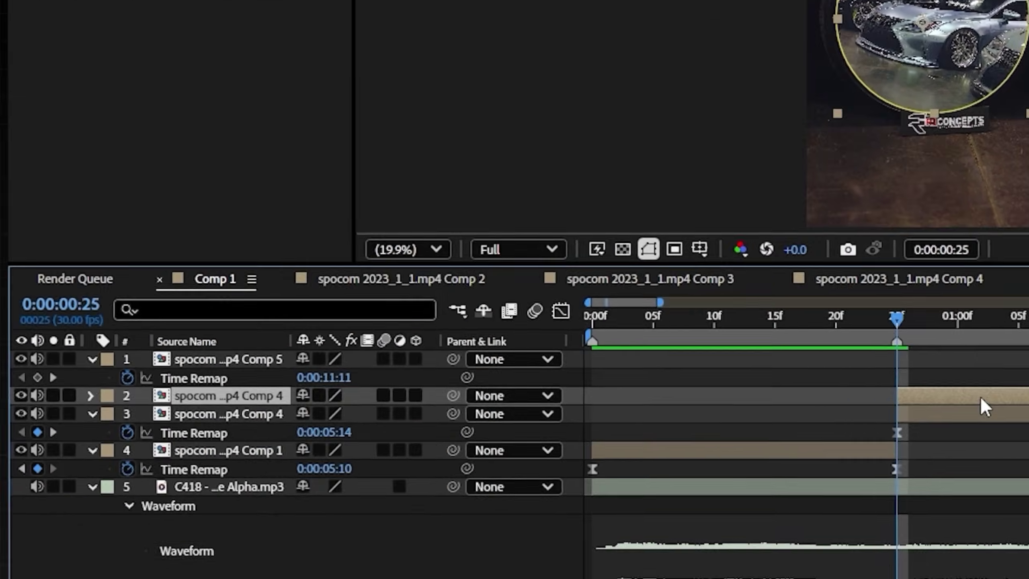
# Set the wheel mask on the frozen Comp 4 copy to Subtract and shift the layer to end at 0:00:00:25.
pyautogui.press('m')
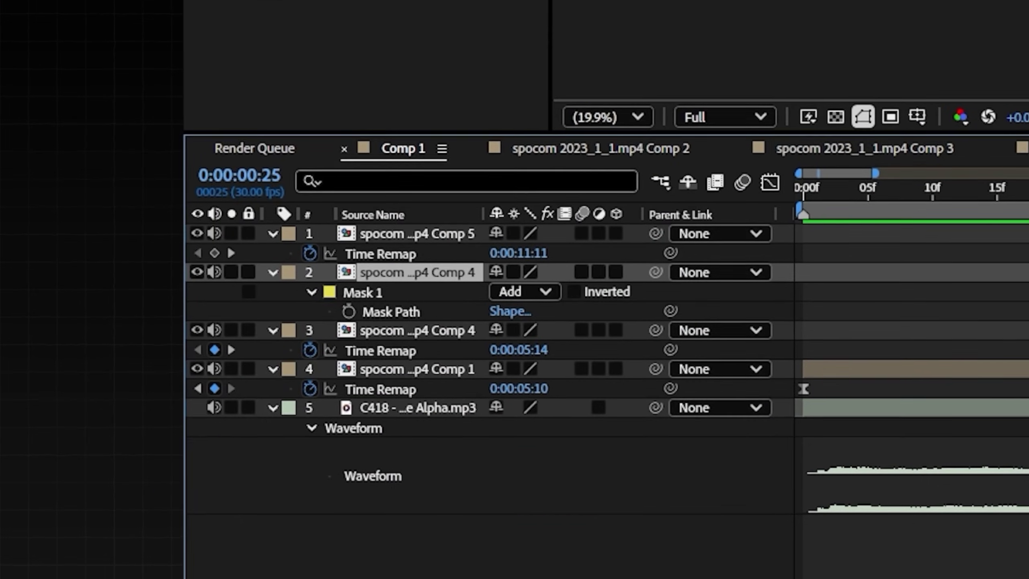
pyautogui.click(530, 295)
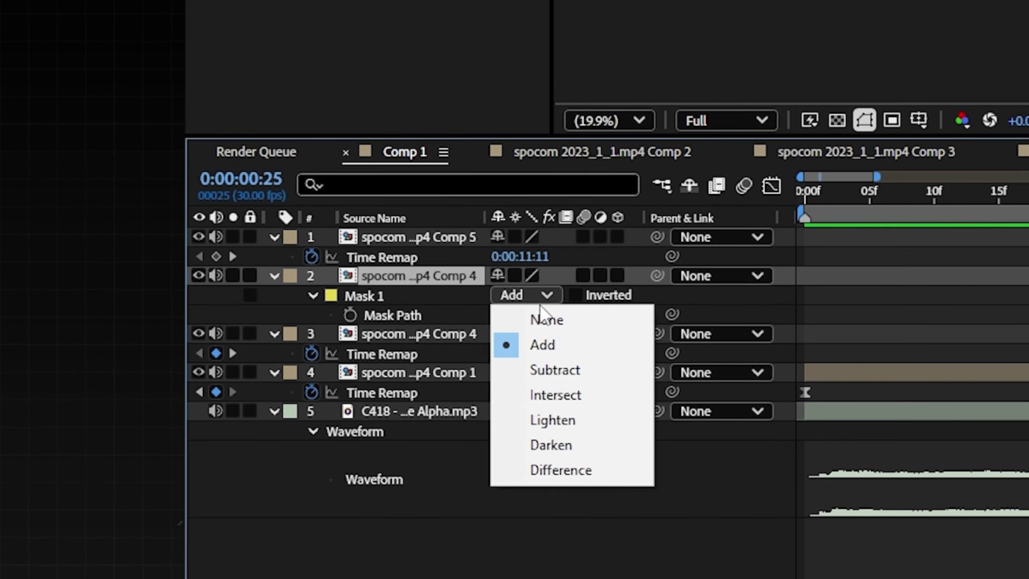
pyautogui.click(560, 370)
pyautogui.moveTo(698, 276); pyautogui.dragTo(352, 282)
# Keyframe the frozen Comp 4 copy's scale at 284% at 0:00:00:00 and 100% at 0:00:00:25.
pyautogui.press('s')
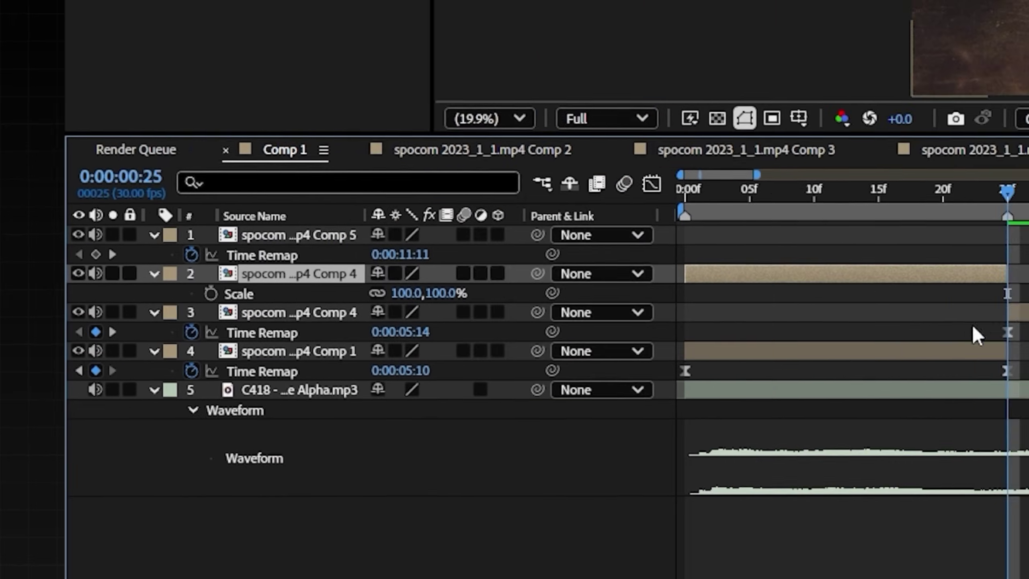
pyautogui.click(405, 295)
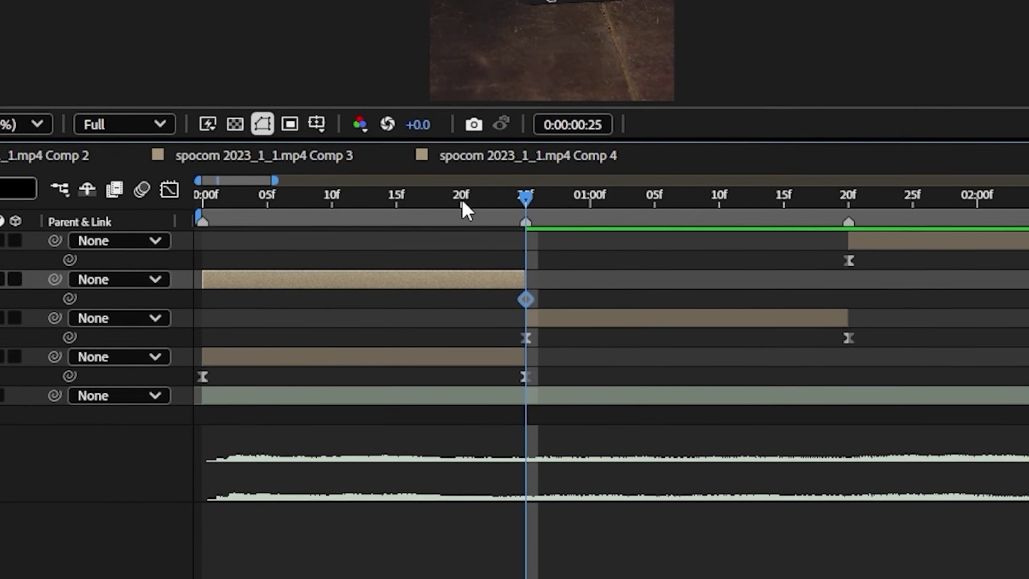
pyautogui.moveTo(461, 200); pyautogui.dragTo(199, 201)
pyautogui.moveTo(24, 577); pyautogui.dragTo(195, 577)
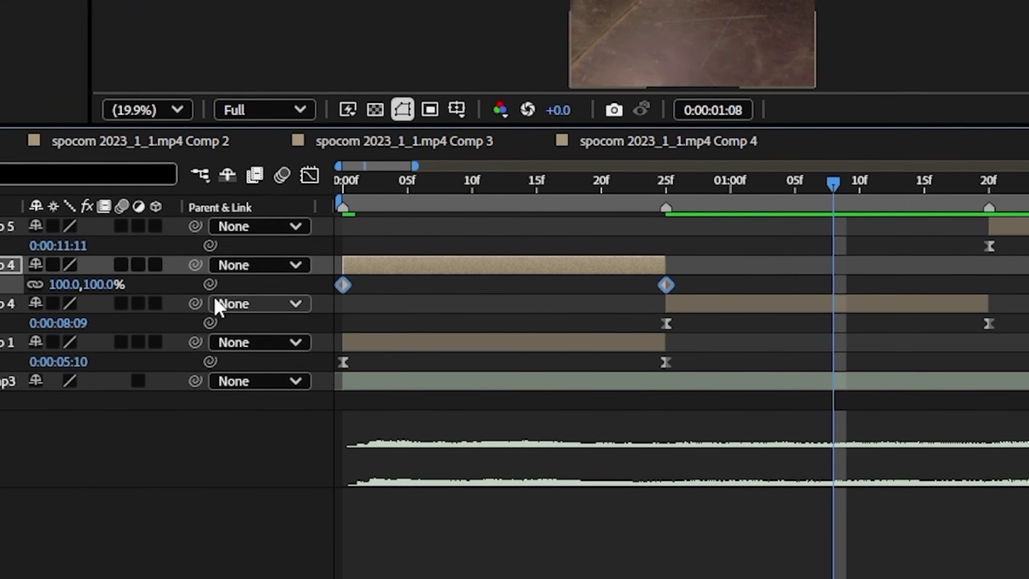
# Reshape the easing curve between the frozen Comp 4 copy's scale keyframes in the graph editor.
pyautogui.click(310, 176)
pyautogui.rightClick(557, 293)
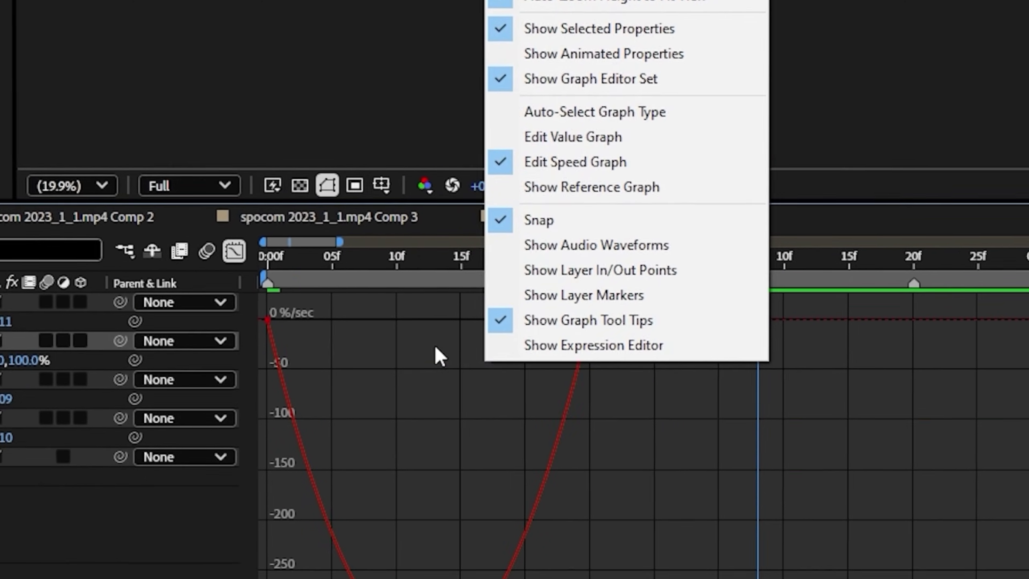
pyautogui.click(588, 336)
pyautogui.moveTo(361, 320); pyautogui.dragTo(510, 327)
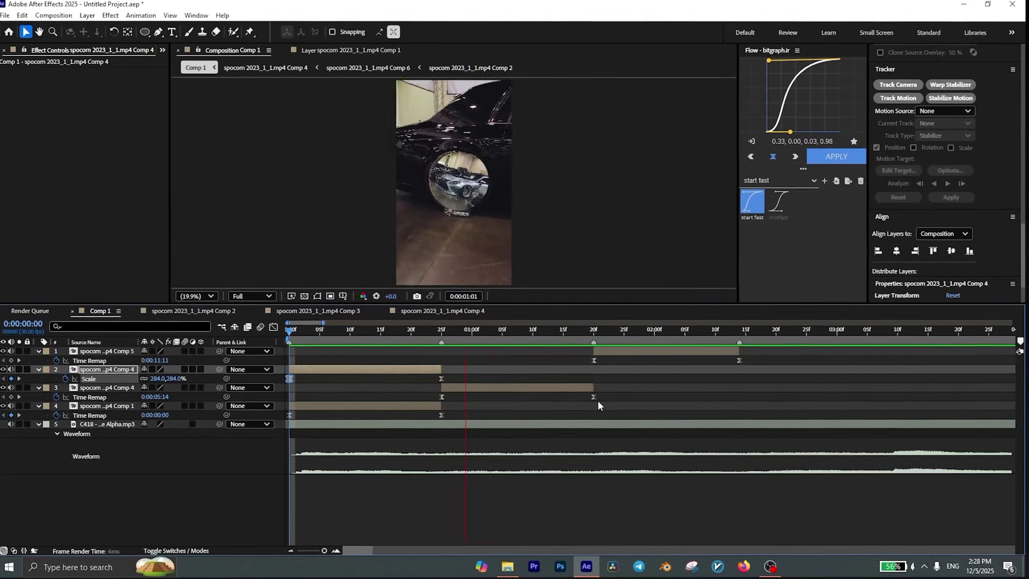
# Preview the wheel transition and turn on motion blur for the clip layers.
pyautogui.press('space')
pyautogui.click(179, 354)
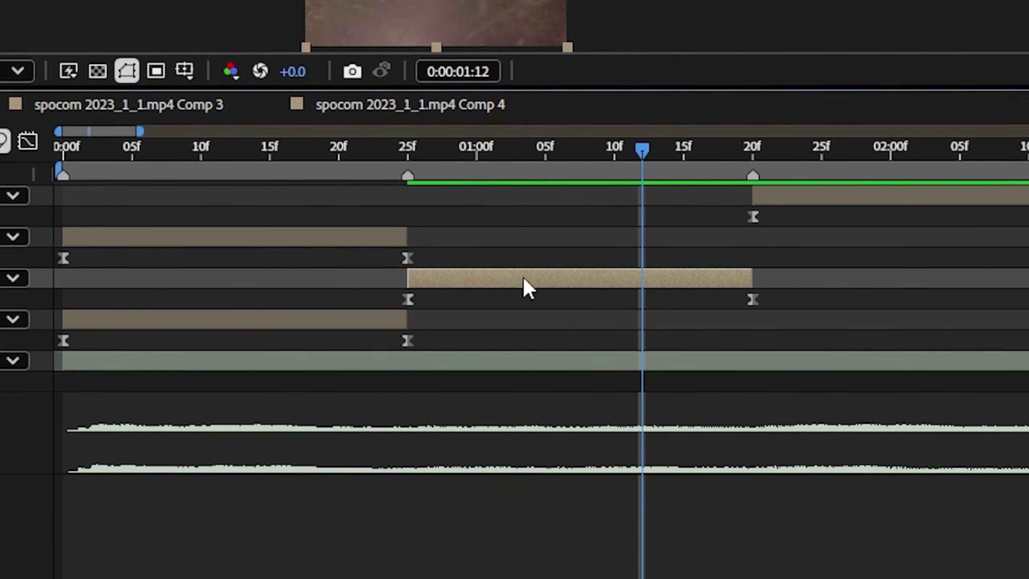
# Apply the CC Force Motion Blur effect to the time-remapped Comp 4 clip and to the Comp 1 clip.
pyautogui.hotkey('ctrl', 'space')
pyautogui.write('cc for')
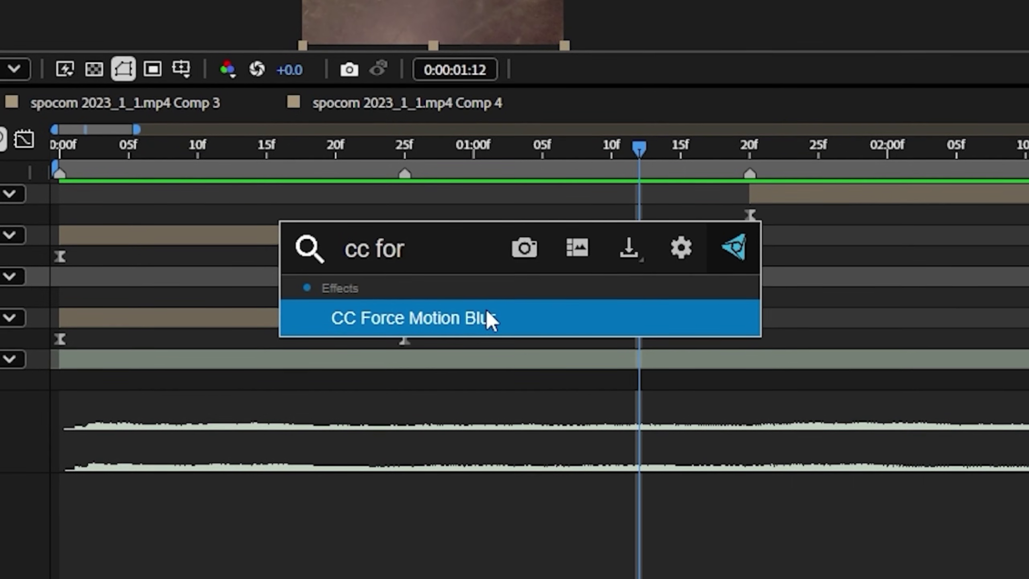
pyautogui.click(486, 310)
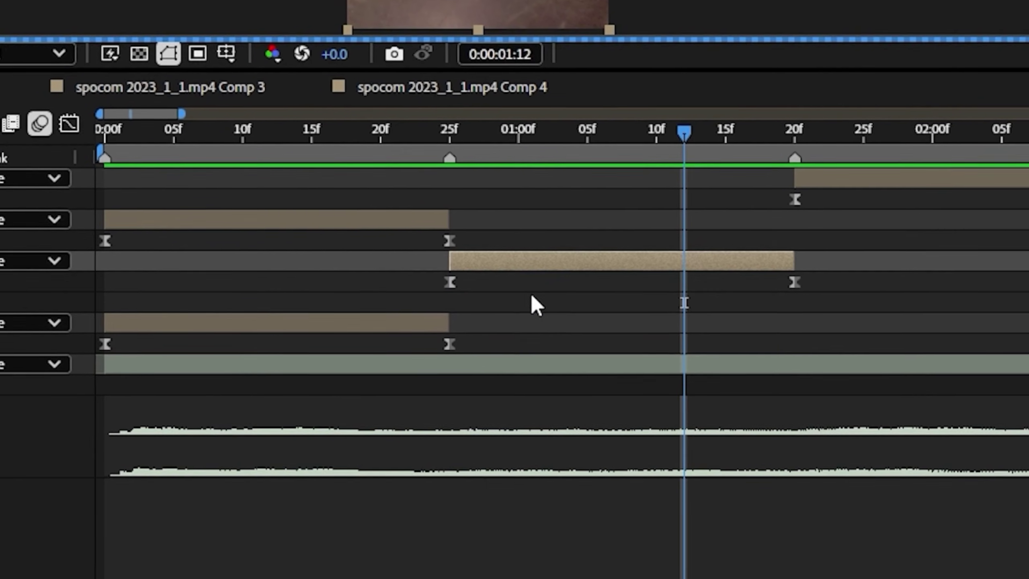
pyautogui.click(504, 290)
pyautogui.hotkey('ctrl', 'space')
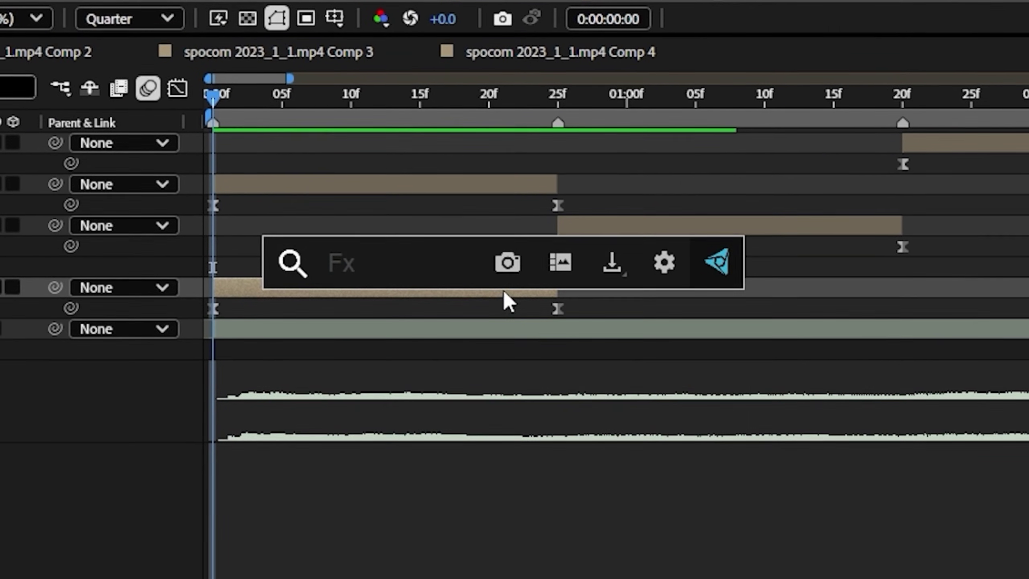
pyautogui.write('cc fo')
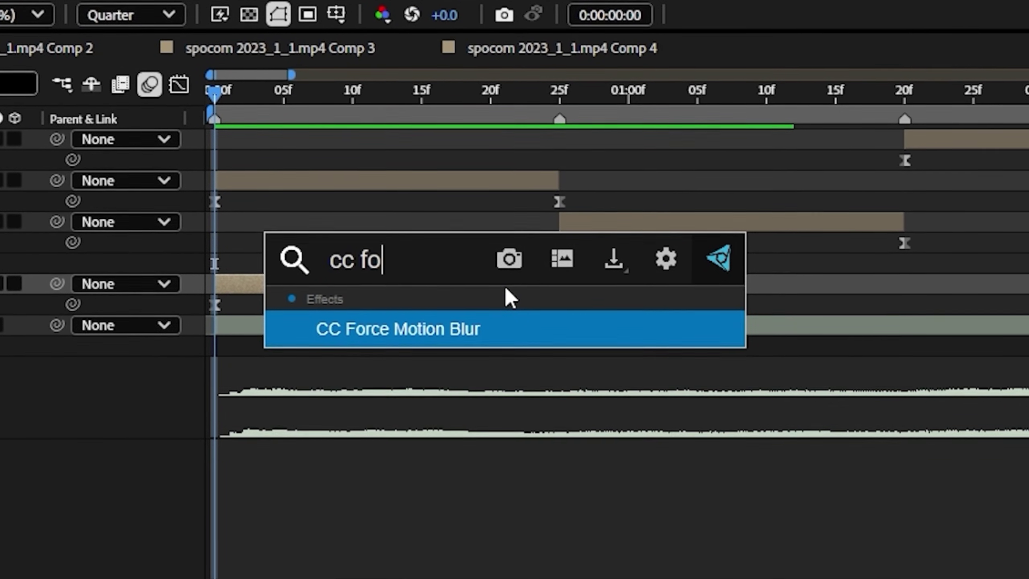
pyautogui.write('r')
pyautogui.click(483, 326)
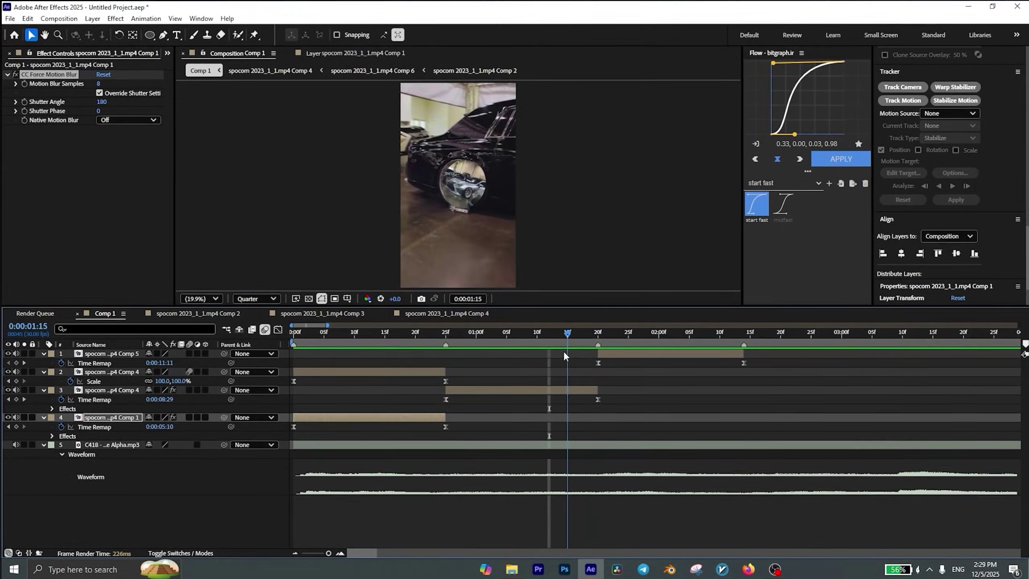
# Duplicate the time-remapped Comp 4 clip and freeze the copy on its frame at 0:00:01:19.
pyautogui.moveTo(565, 352); pyautogui.dragTo(590, 359)
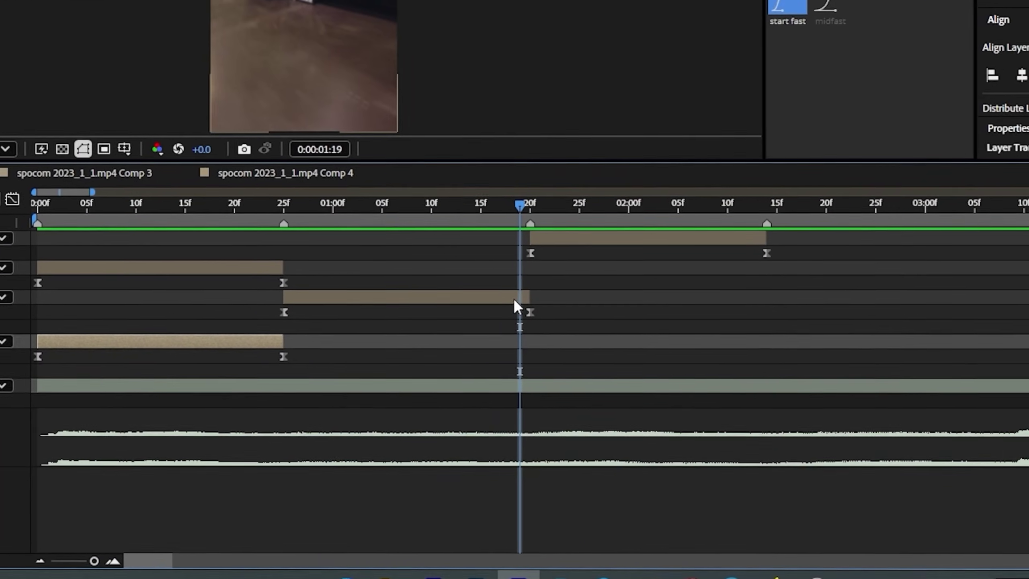
pyautogui.click(578, 374)
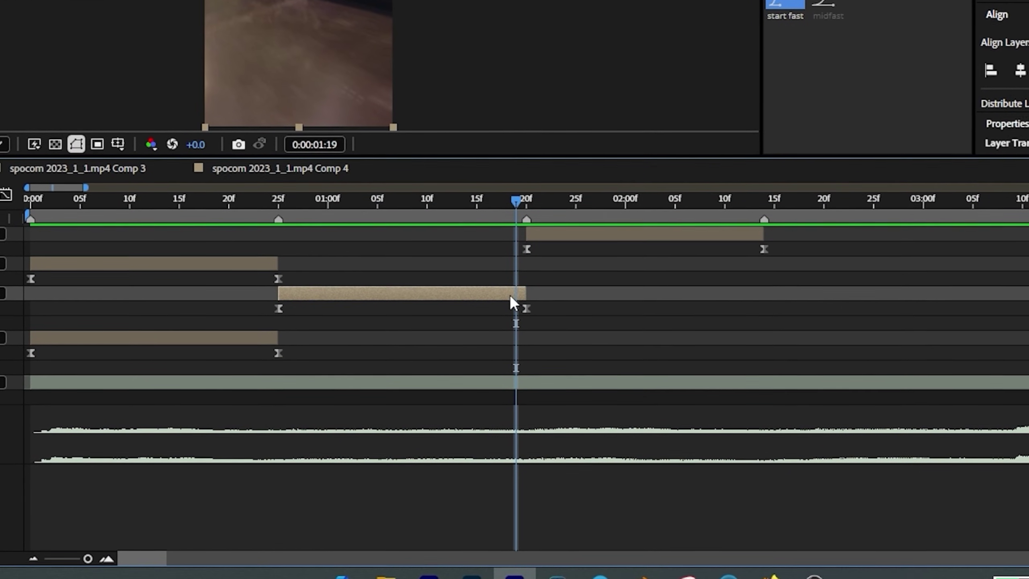
pyautogui.hotkey('ctrl', 'd')
pyautogui.rightClick(510, 294)
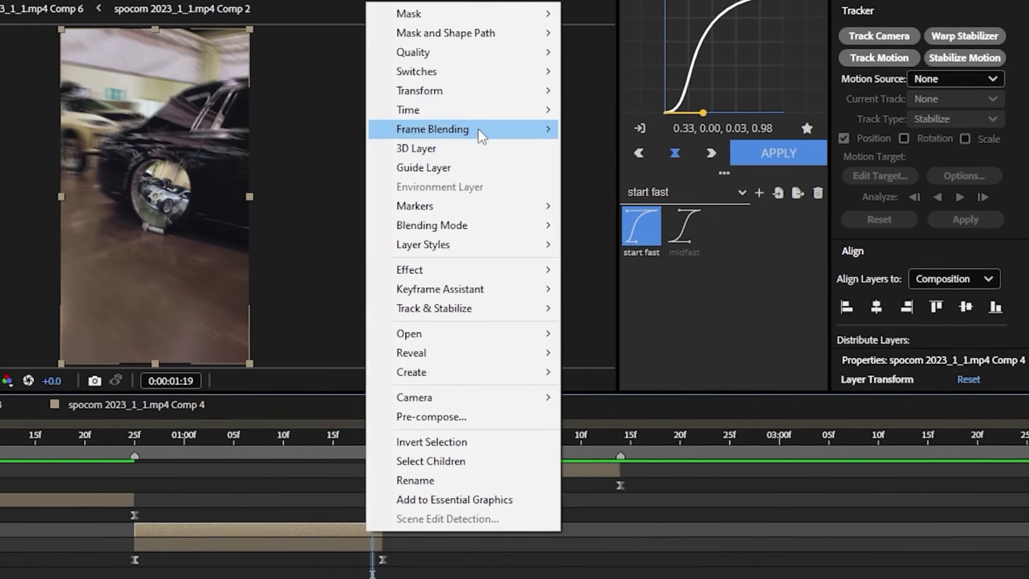
pyautogui.moveTo(333, 199)
pyautogui.click(569, 260)
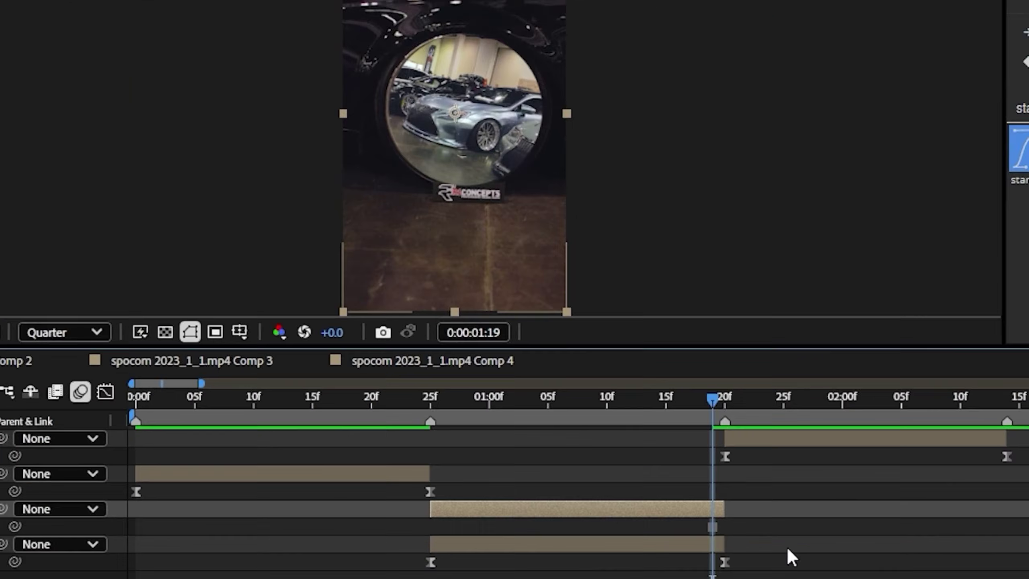
pyautogui.moveTo(507, 265); pyautogui.dragTo(709, 273)
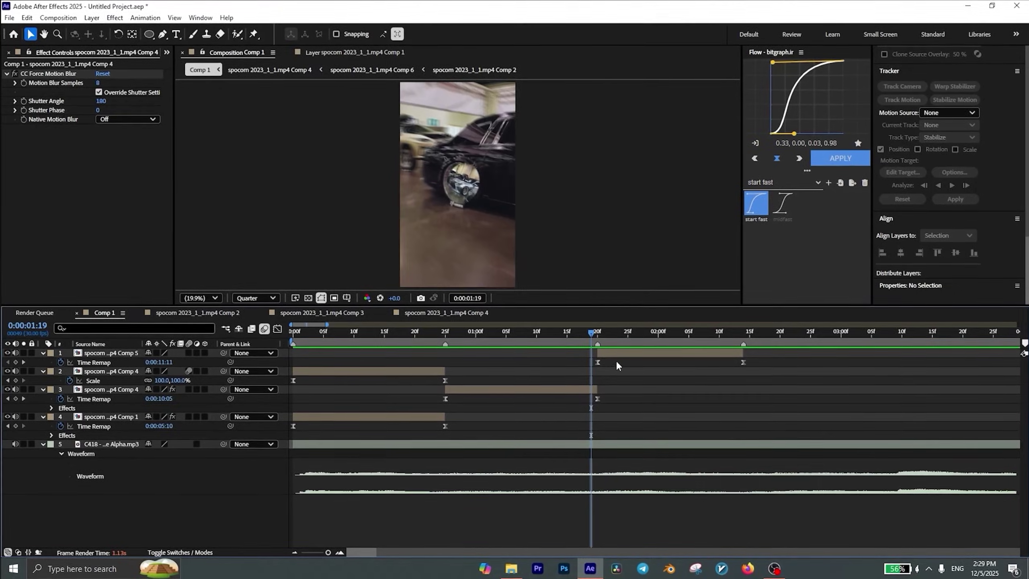
# Open Comp 5 and pre-compose its Comp 3 layer as spocom 2023_1_1.mp4 Comp 7, moving all attributes into the new composition.
pyautogui.doubleClick(637, 352)
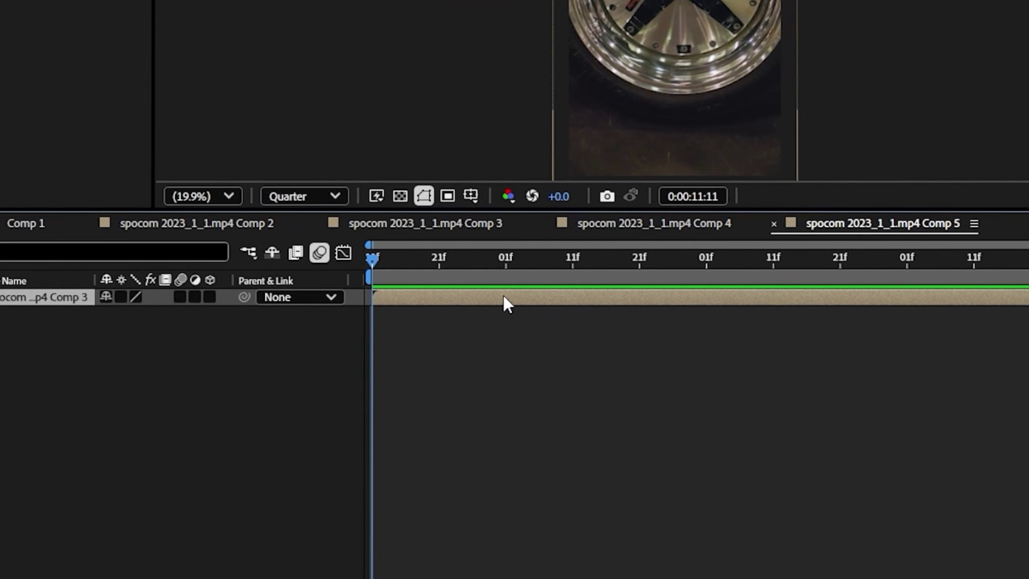
pyautogui.rightClick(366, 352)
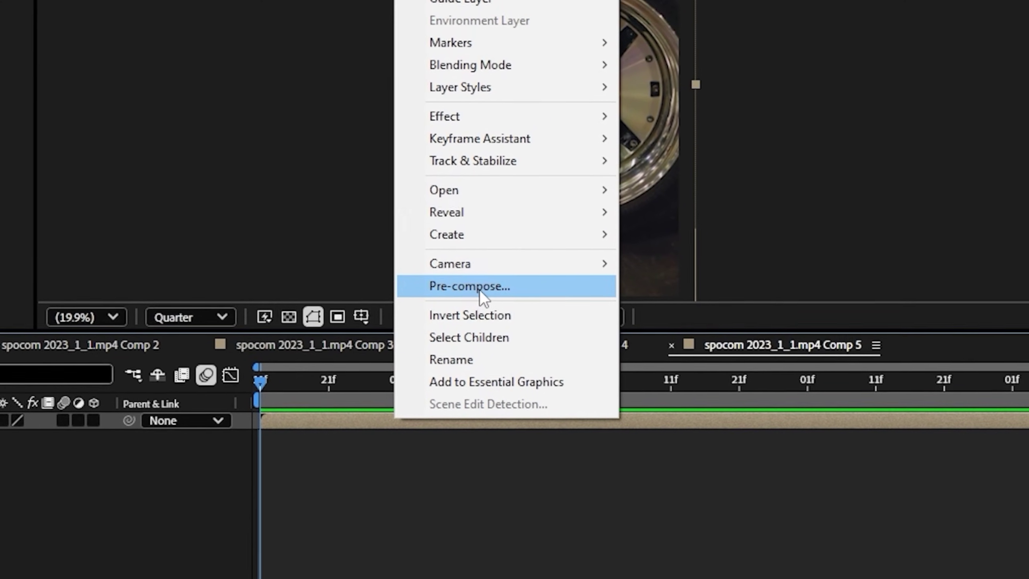
pyautogui.click(567, 177)
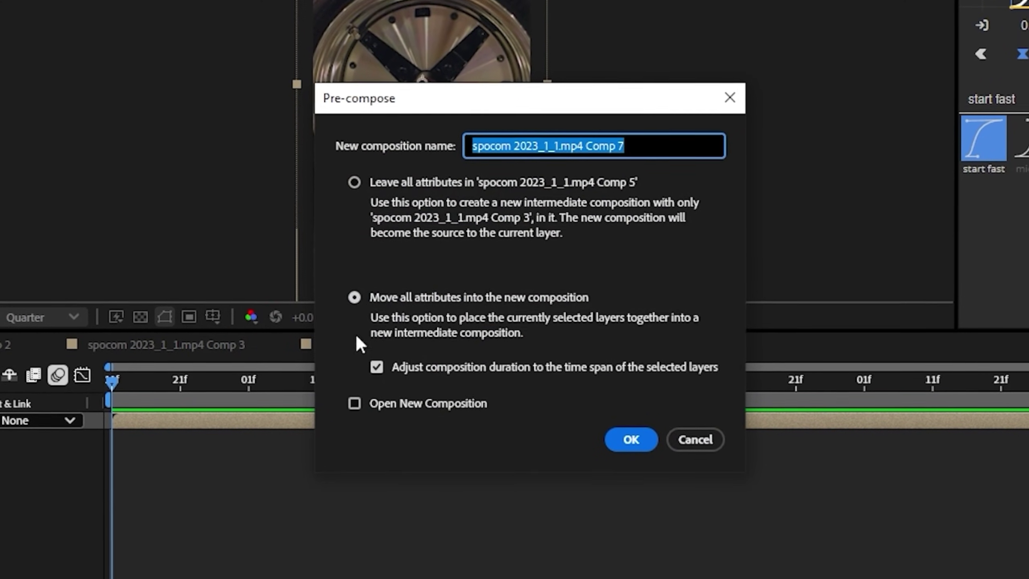
pyautogui.click(632, 439)
# Track the Comp 7 layer with 3D Camera Tracker and create a solid and camera from track points on the wheel face.
pyautogui.hotkey('ctrl', 'space')
pyautogui.write('3d')
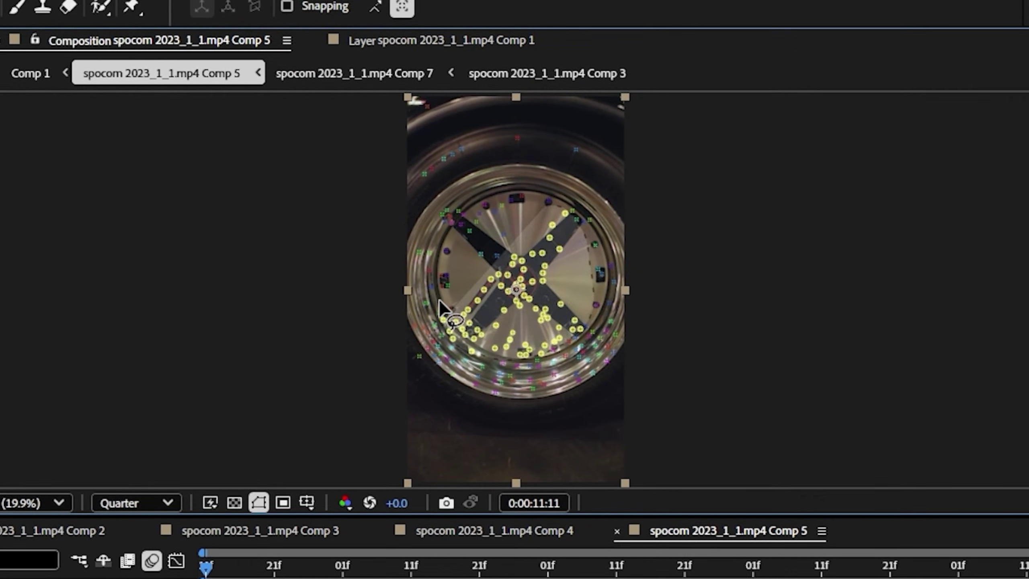
pyautogui.rightClick(517, 271)
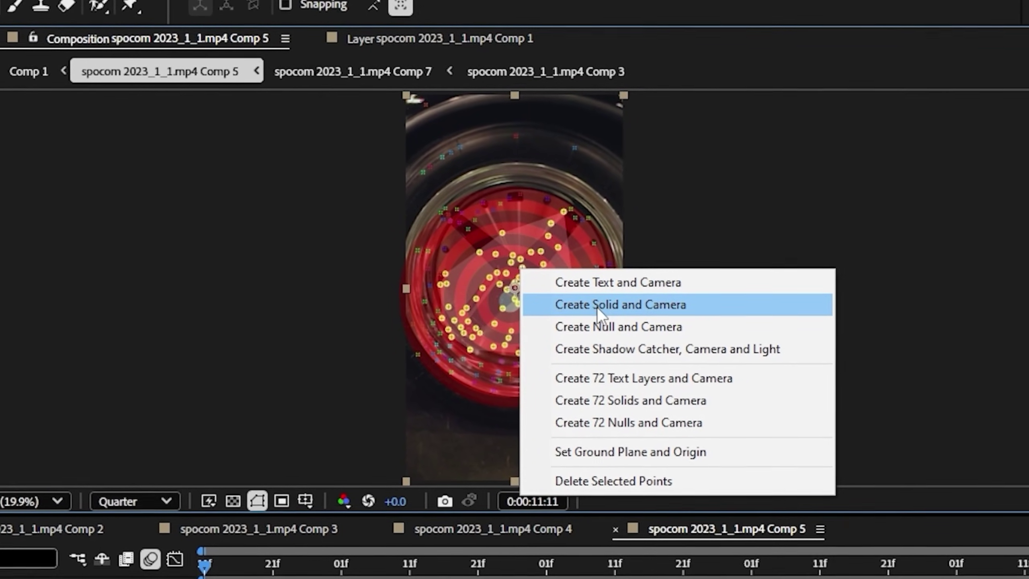
pyautogui.click(598, 309)
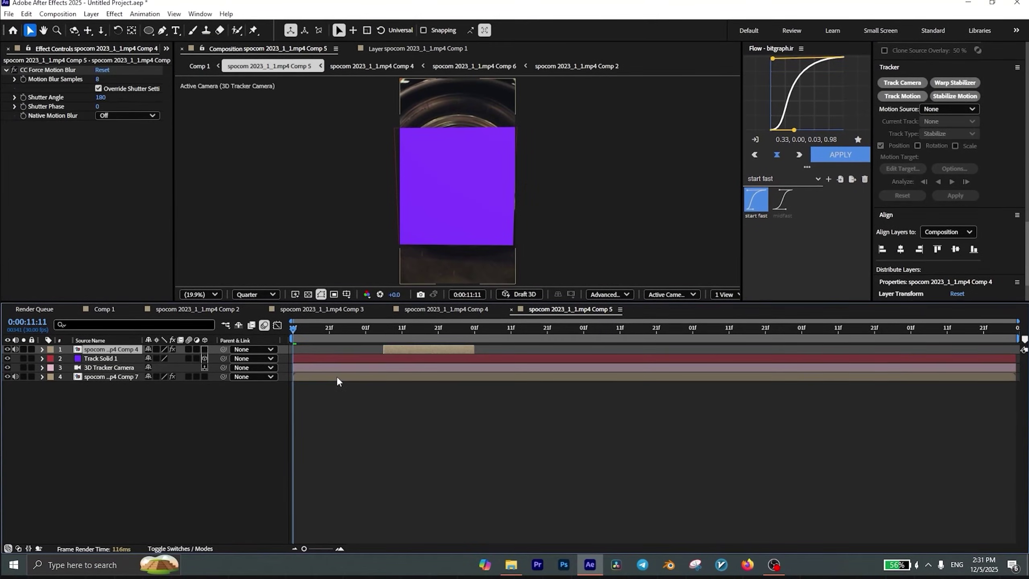
# Move the frozen Comp 4 layer to the start of Comp 5, make it 3D and parent it to Track Solid 1.
pyautogui.moveTo(399, 350); pyautogui.dragTo(308, 350)
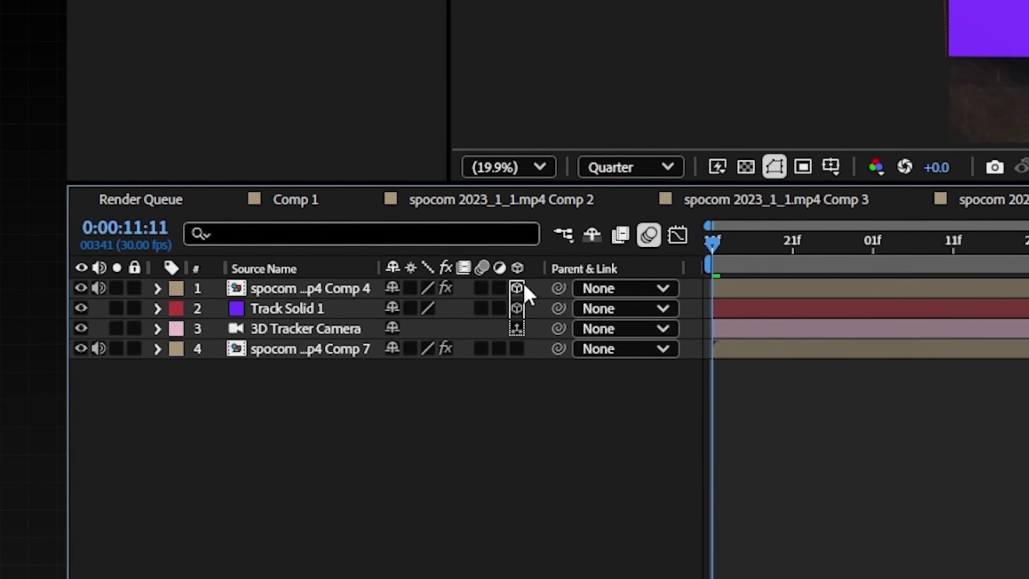
pyautogui.click(206, 350)
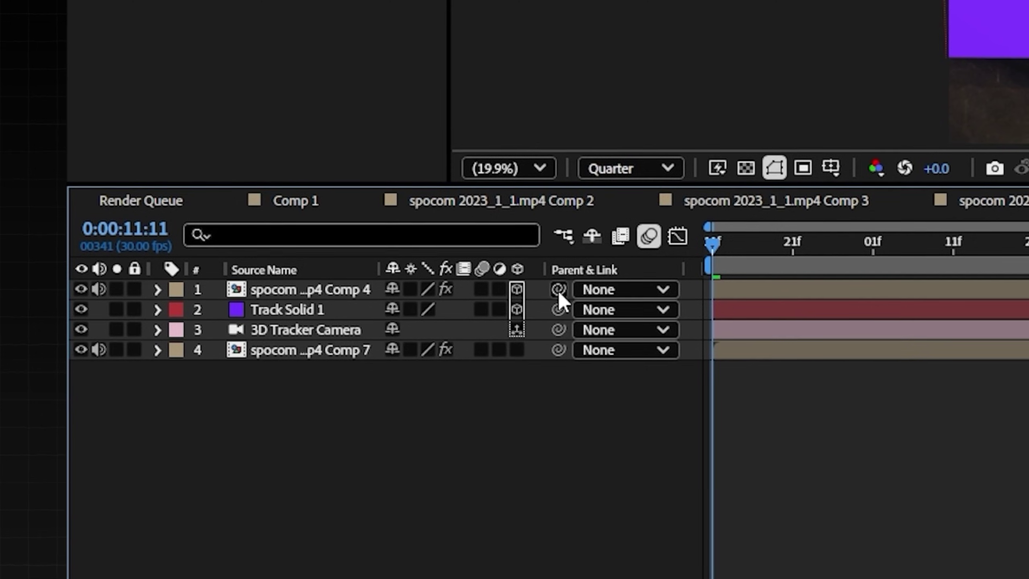
pyautogui.moveTo(556, 291); pyautogui.dragTo(557, 291)
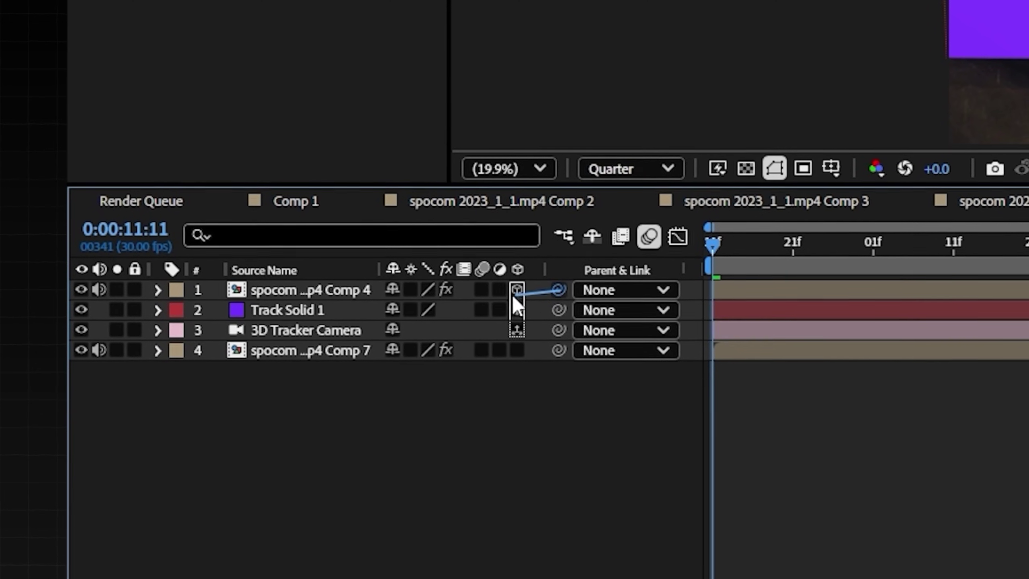
pyautogui.moveTo(356, 316); pyautogui.dragTo(357, 315)
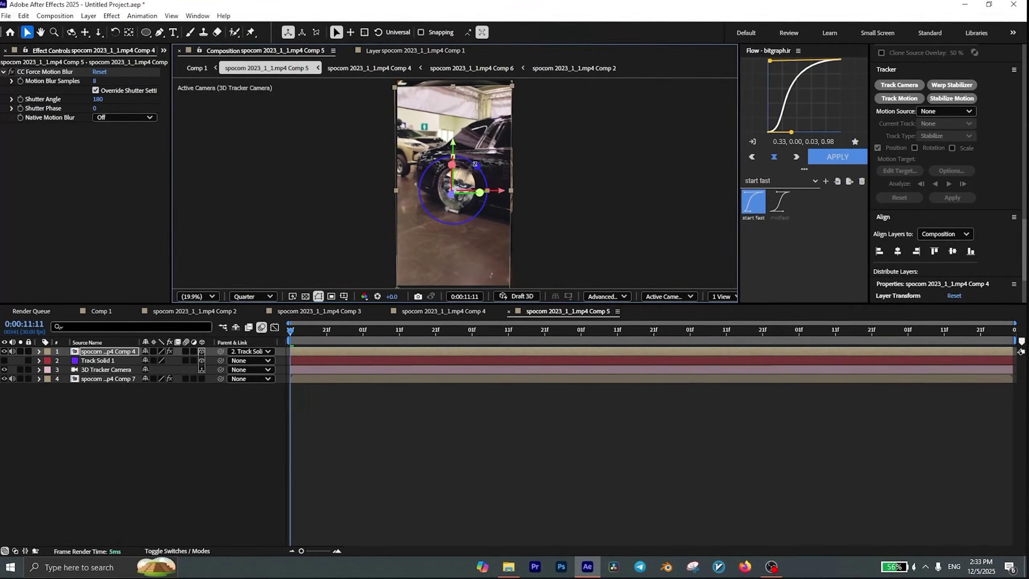
# Show the frozen Comp 4 layer's rotation properties and mask the layer with a circle around the wheel's rim.
pyautogui.press('r')
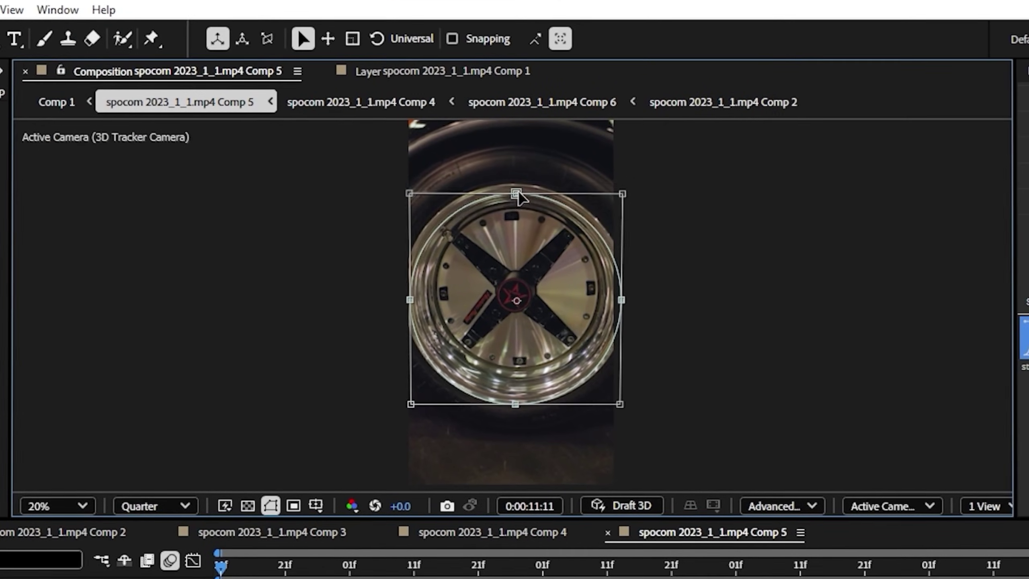
pyautogui.click(224, 562)
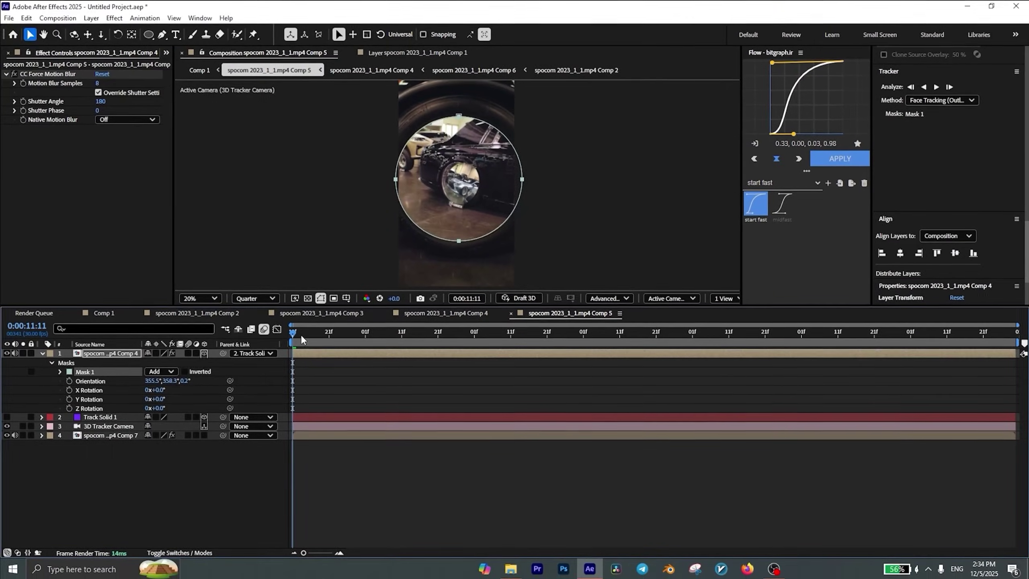
# Return to Comp 1, duplicate the Comp 5 clip and freeze the copy on its frame at 0:00:01:20.
pyautogui.click(101, 312)
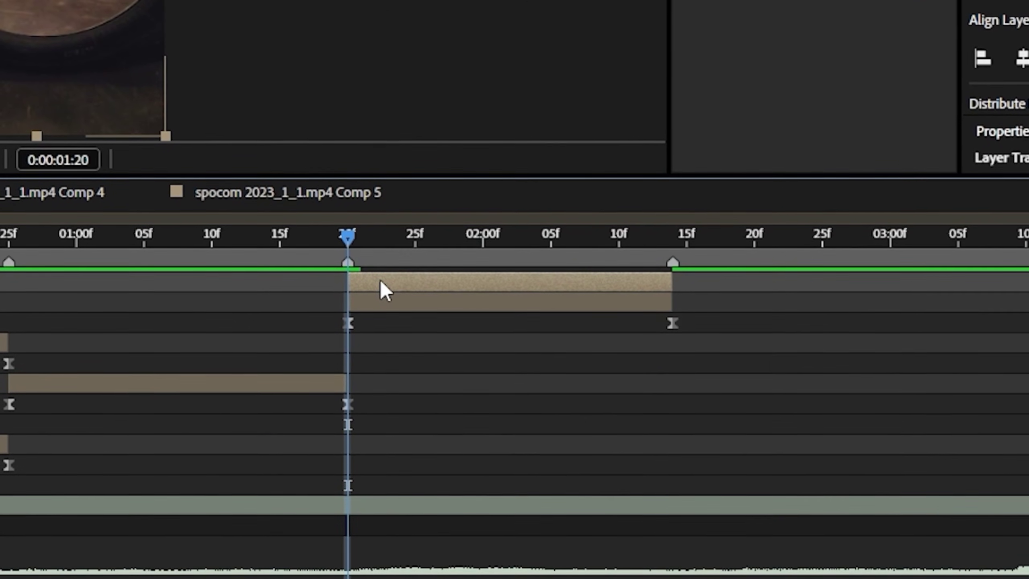
pyautogui.rightClick(379, 280)
pyautogui.moveTo(360, 202)
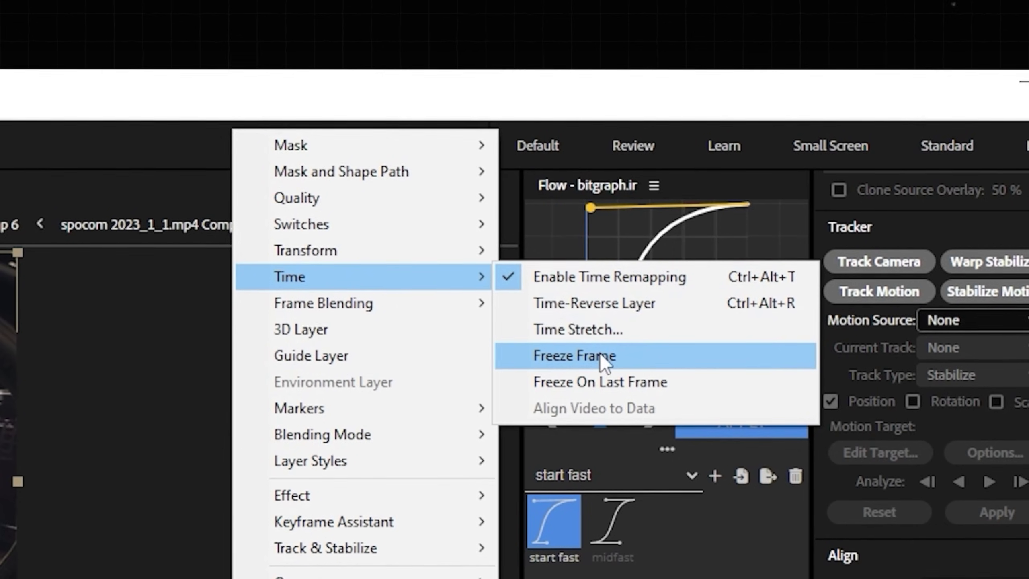
pyautogui.click(599, 357)
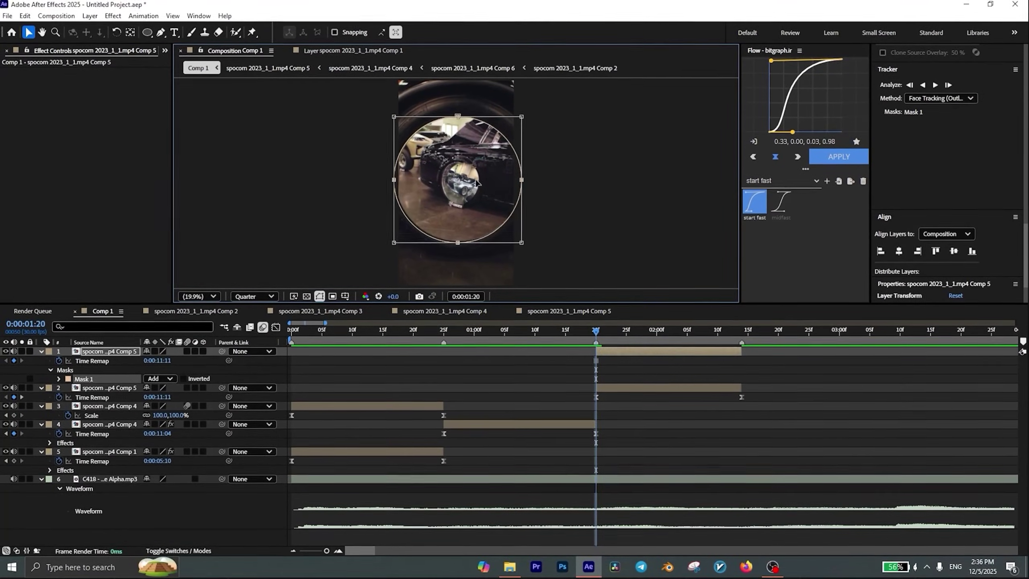
# Set the wheel mask on the frozen Comp 5 copy to Subtract and make the layer span 0:00:00:25 to 0:00:01:20.
pyautogui.press('m')
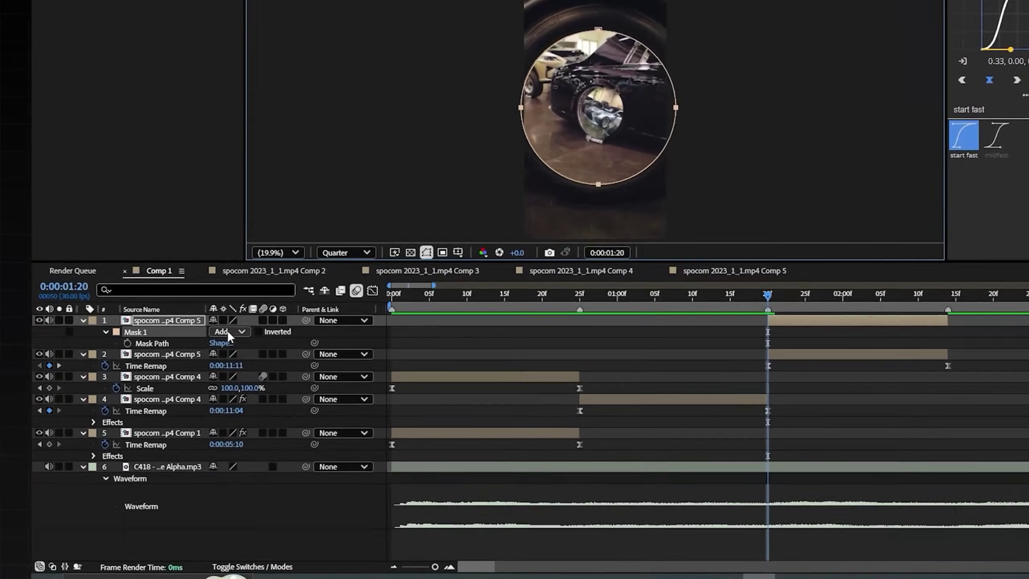
pyautogui.click(228, 332)
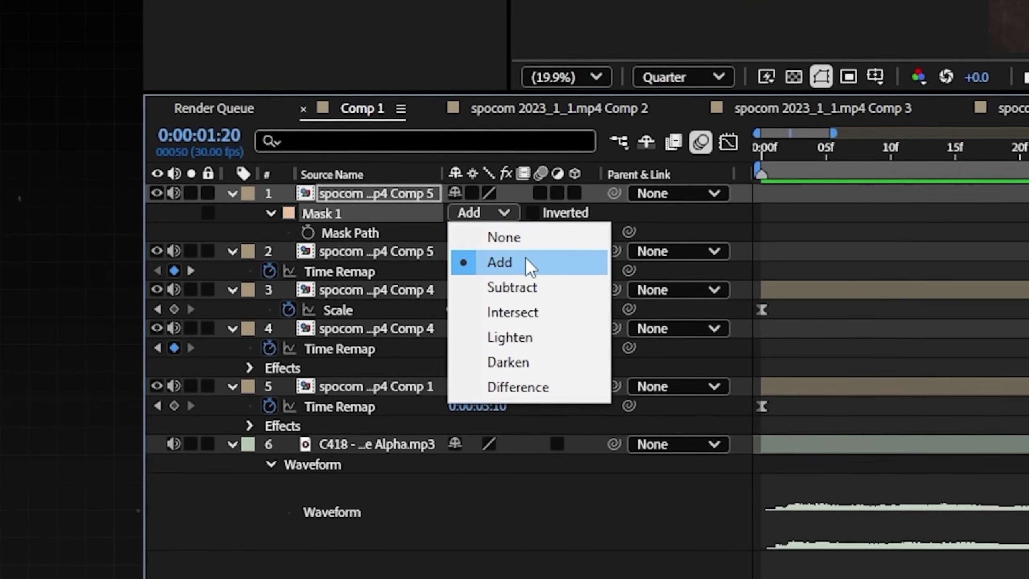
pyautogui.click(241, 371)
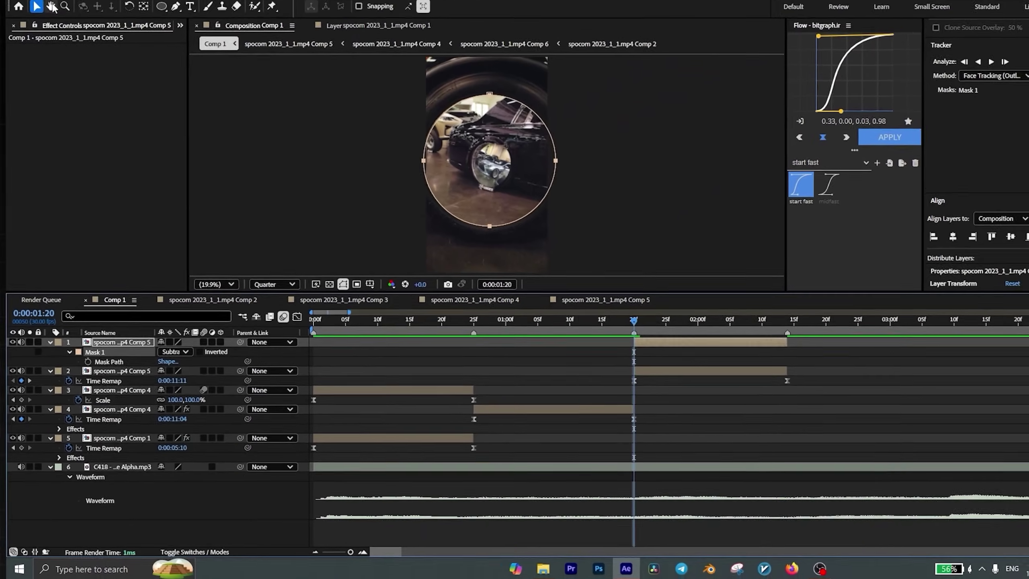
pyautogui.moveTo(657, 344); pyautogui.dragTo(511, 355)
pyautogui.moveTo(449, 353); pyautogui.dragTo(444, 353)
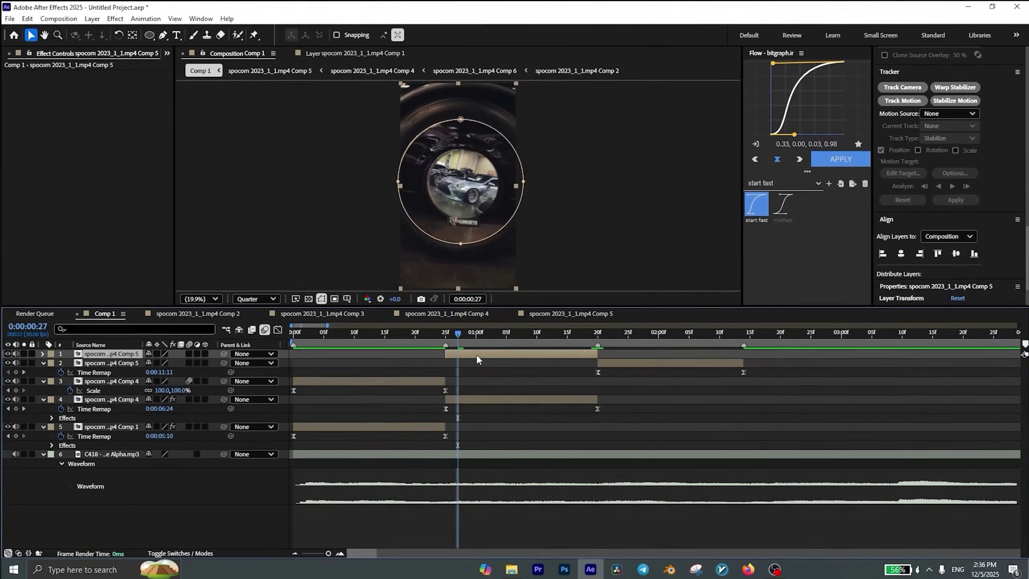
# Keyframe the frozen Comp 5 copy's scale at 100% at 0:00:01:20 and enlarged at 0:00:00:25 so the wheel opening exceeds the frame.
pyautogui.press('s')
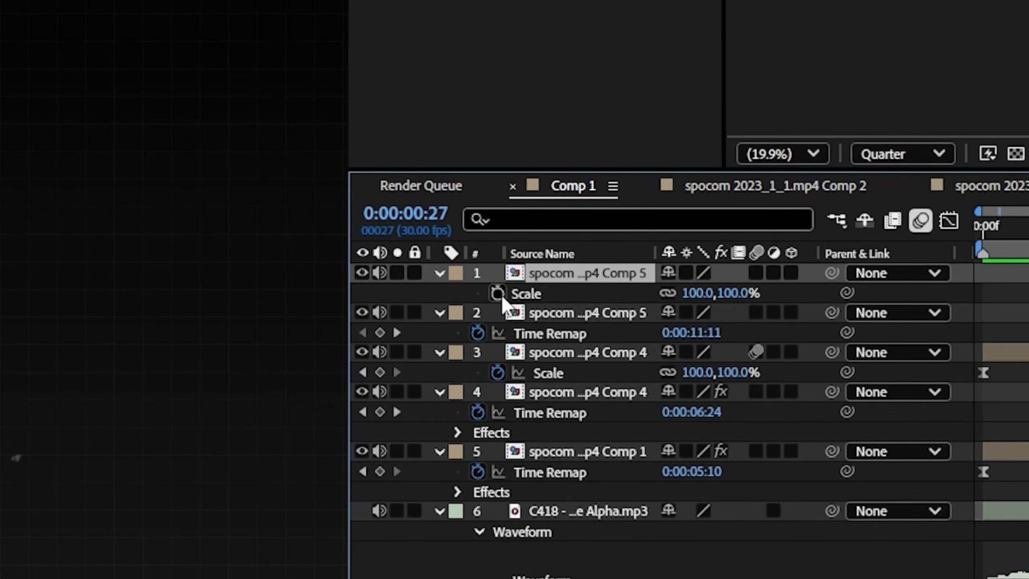
pyautogui.click(65, 361)
pyautogui.moveTo(626, 291); pyautogui.dragTo(687, 307)
pyautogui.moveTo(391, 236); pyautogui.dragTo(363, 237)
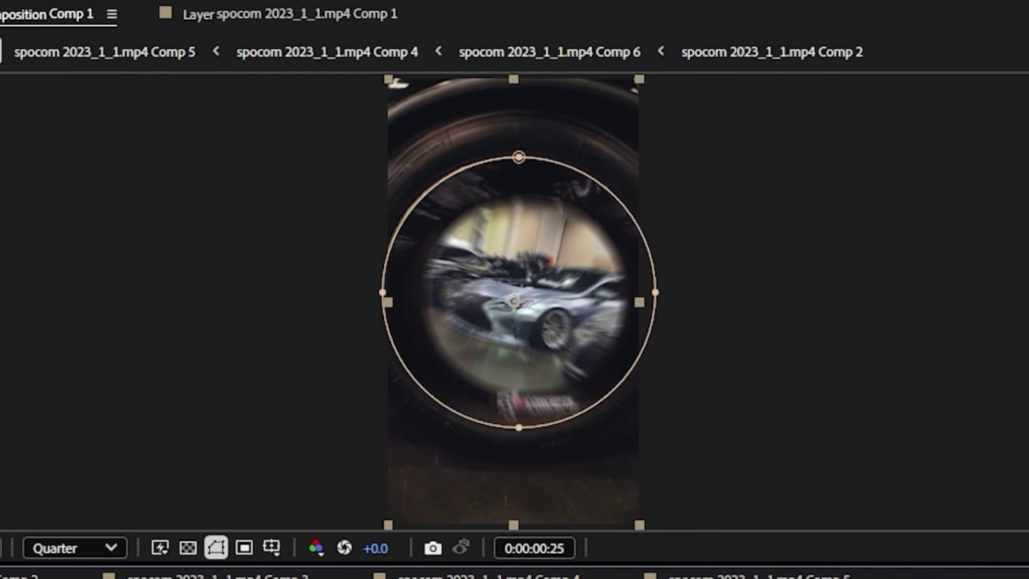
pyautogui.moveTo(41, 577); pyautogui.dragTo(77, 577)
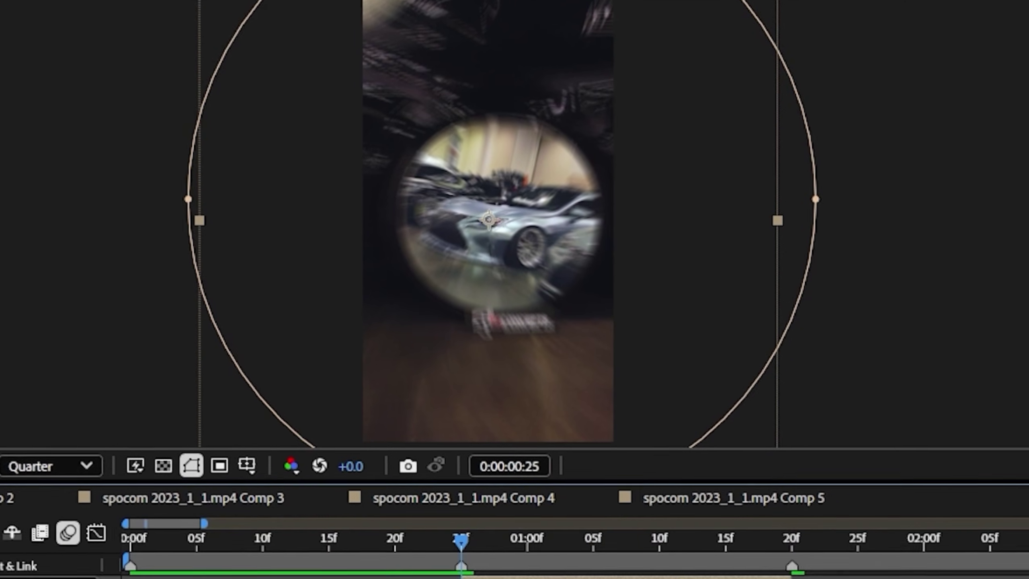
# Reshape the easing between the frozen Comp 5 copy's scale keyframes so the speed peaks just before 0:00:01:20.
pyautogui.moveTo(742, 286); pyautogui.dragTo(267, 290)
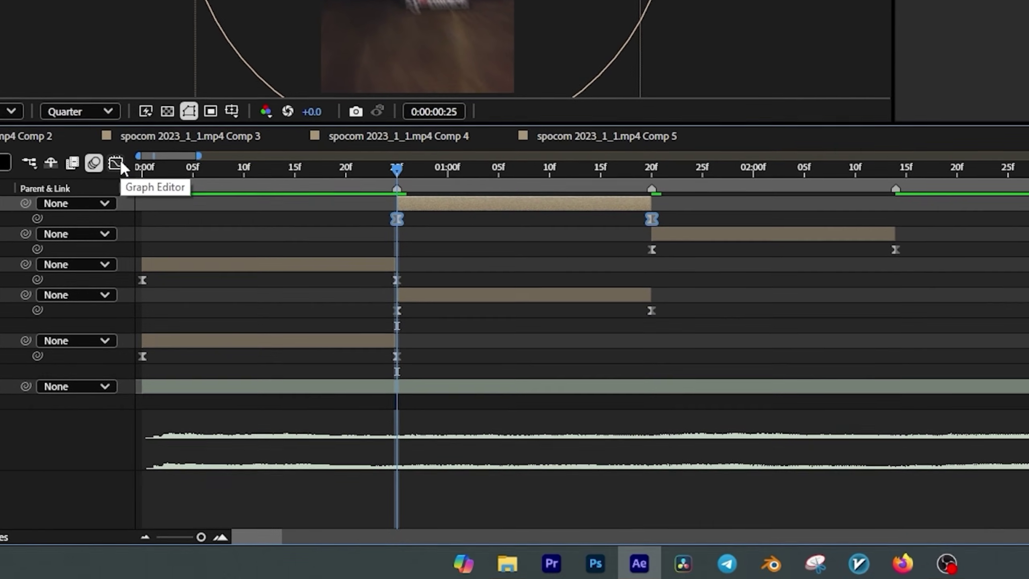
pyautogui.click(0, 213)
pyautogui.moveTo(600, 240); pyautogui.dragTo(600, 239)
pyautogui.moveTo(608, 218); pyautogui.dragTo(650, 218)
pyautogui.moveTo(529, 224); pyautogui.dragTo(545, 224)
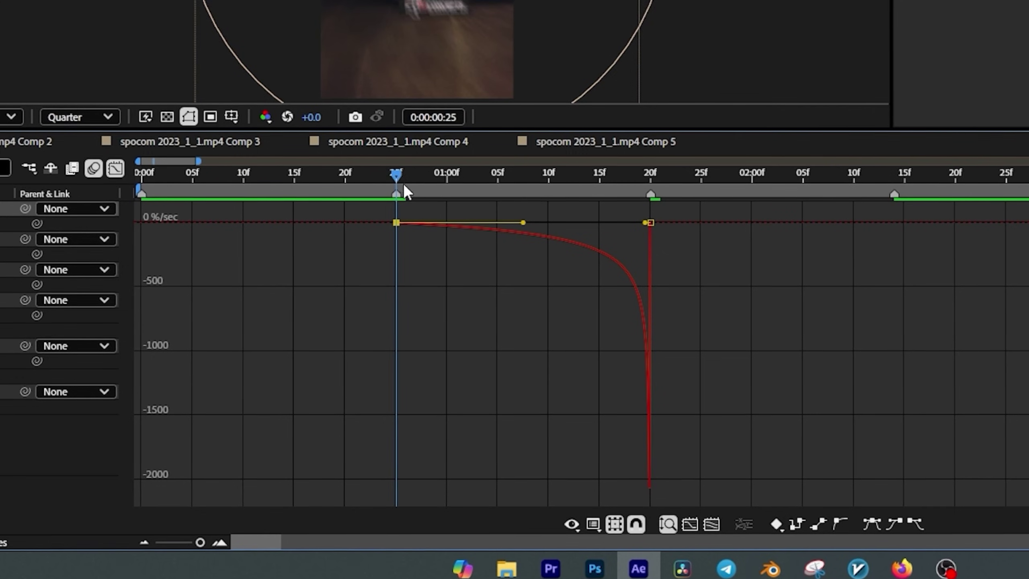
pyautogui.moveTo(399, 176); pyautogui.dragTo(672, 176)
pyautogui.click(117, 168)
# Turn on motion blur for the frozen Comp 5 copy and apply CC Force Motion Blur to the time-remapped Comp 5 clip.
pyautogui.click(449, 286)
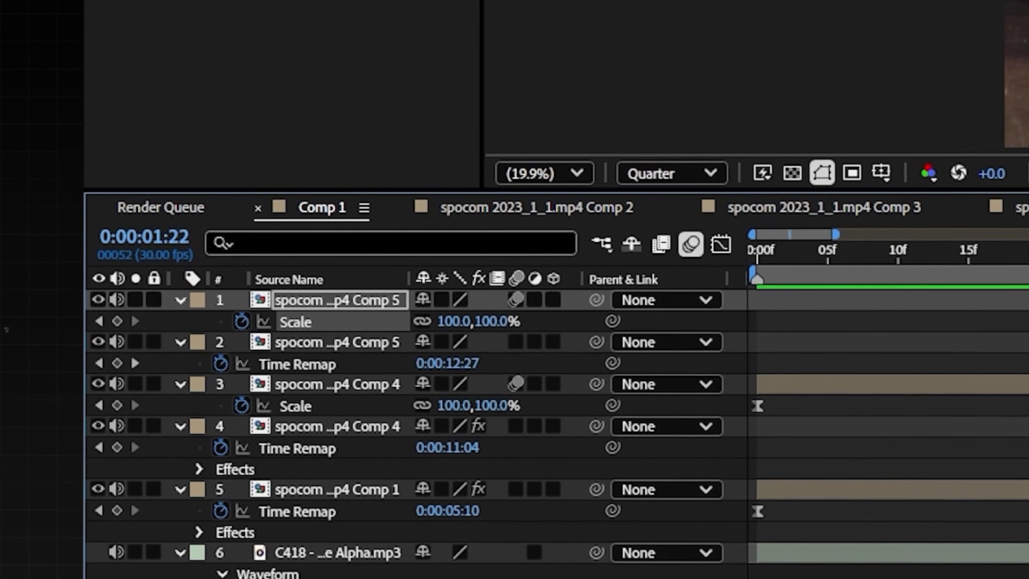
pyautogui.click(714, 322)
pyautogui.hotkey('ctrl', 'space')
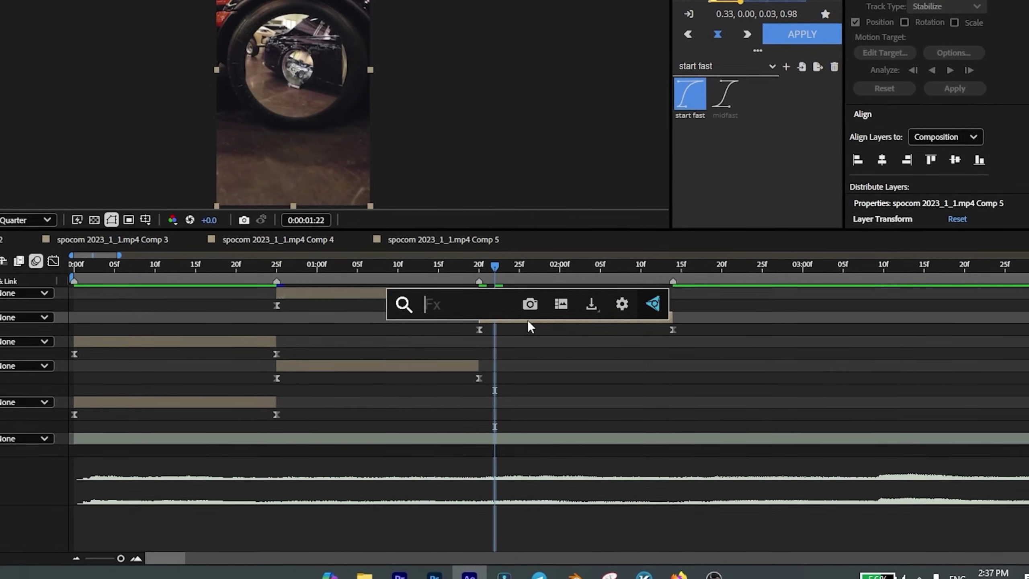
pyautogui.write('cc f')
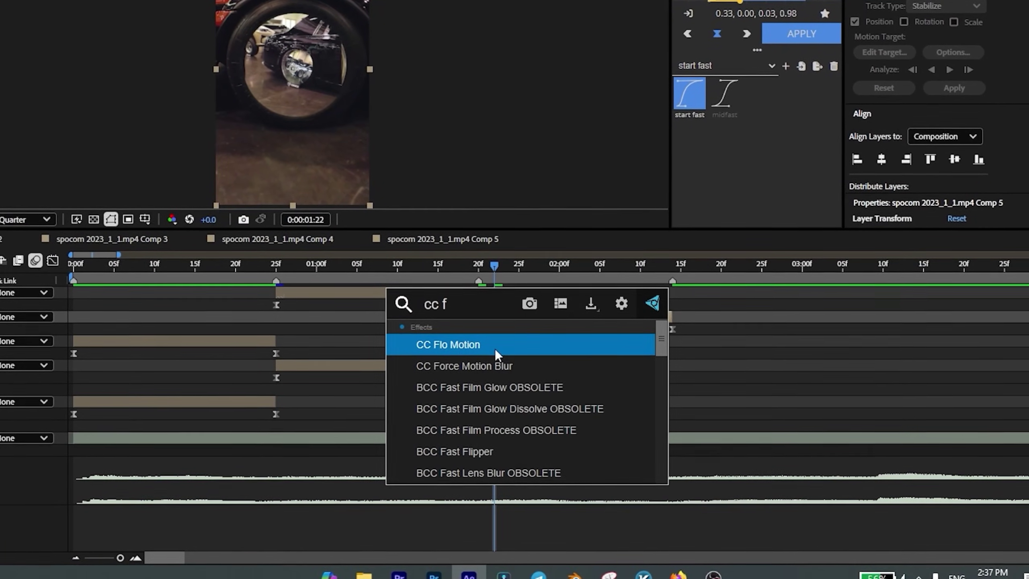
pyautogui.press('Return')
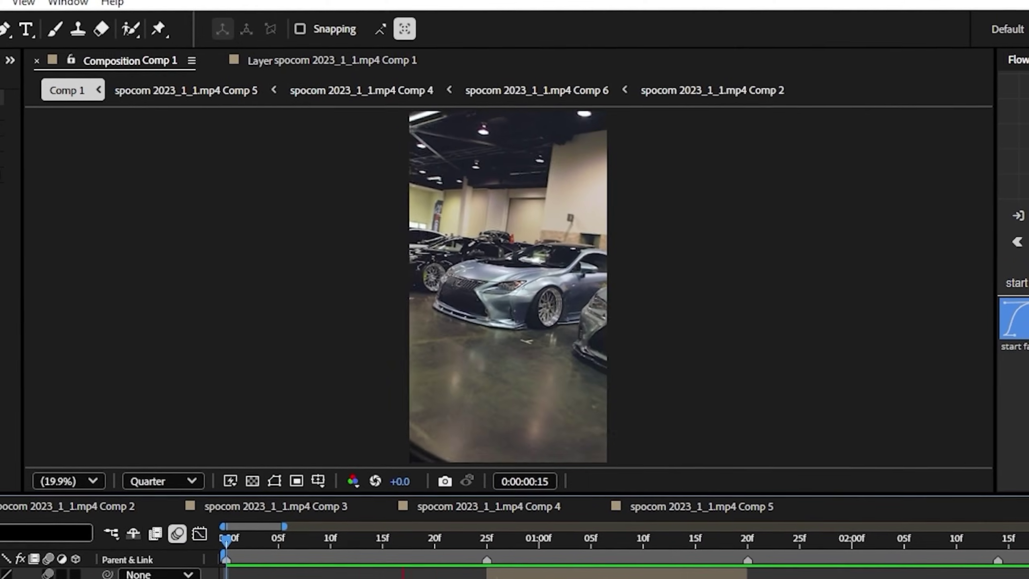